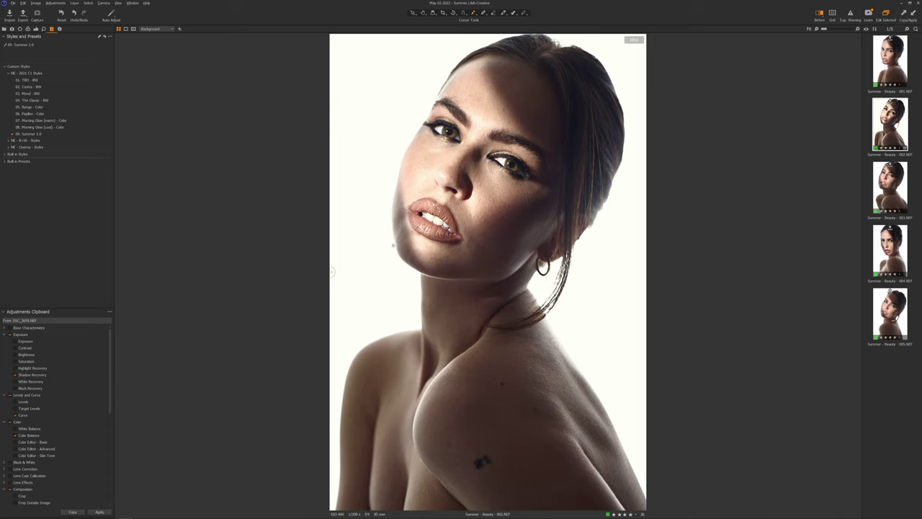
- Compare the styled portrait with its original by sweeping the before/after split across it, and close the comparison
{"action": "left_click_drag", "start_coordinate": [335, 274], "coordinate": [694, 240]}
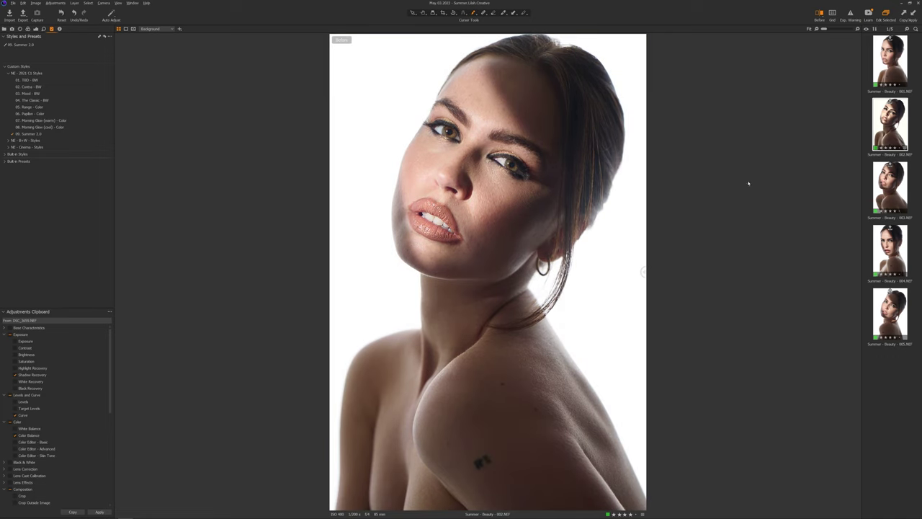
{"action": "left_click", "coordinate": [821, 14]}
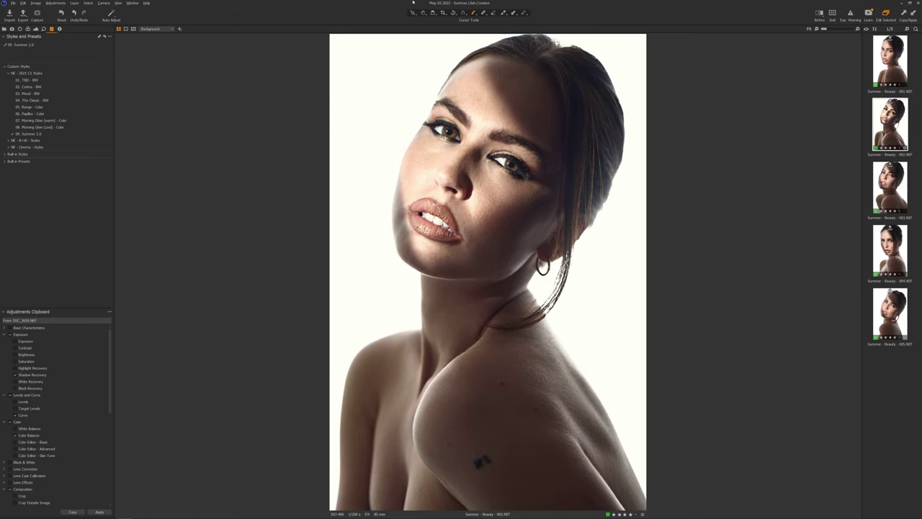
- Add a new adjustment layer, brush its mask over the lower irises of both eyes, and hide the mask overlay
{"action": "double_click", "coordinate": [449, 134]}
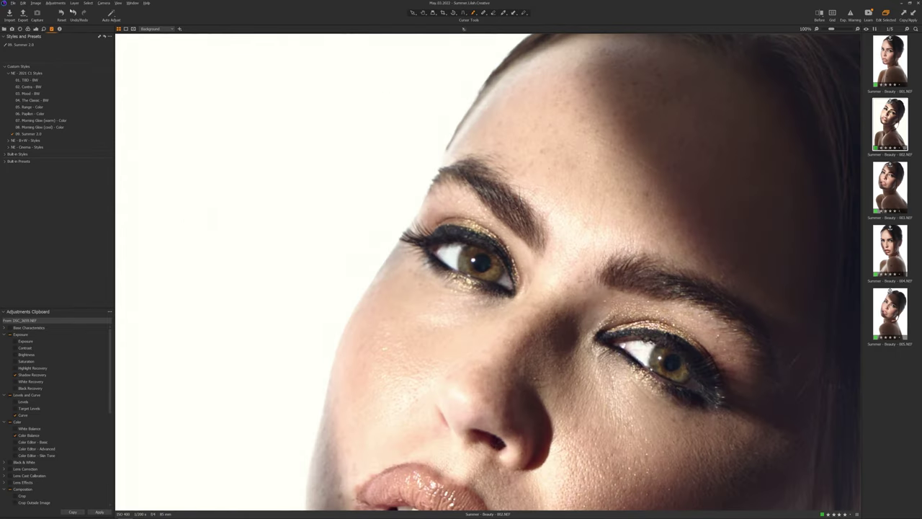
{"action": "left_click", "coordinate": [36, 28]}
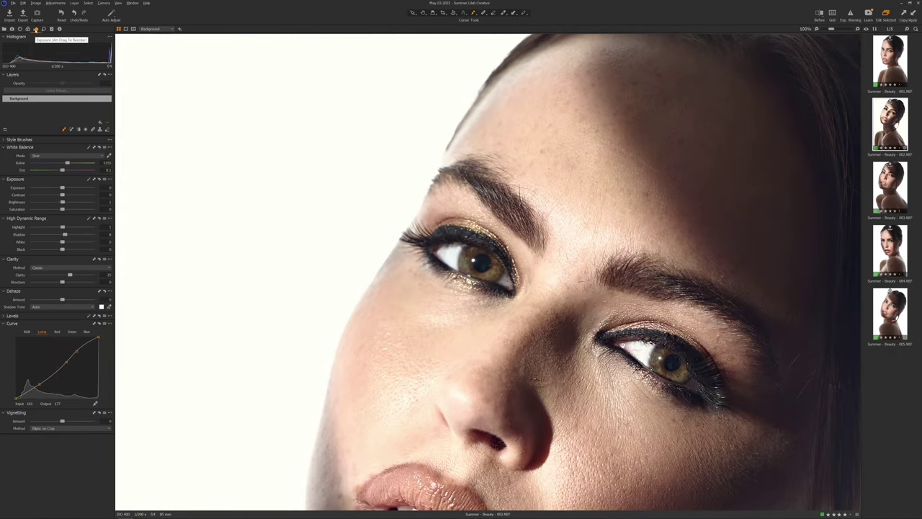
{"action": "left_click", "coordinate": [100, 123]}
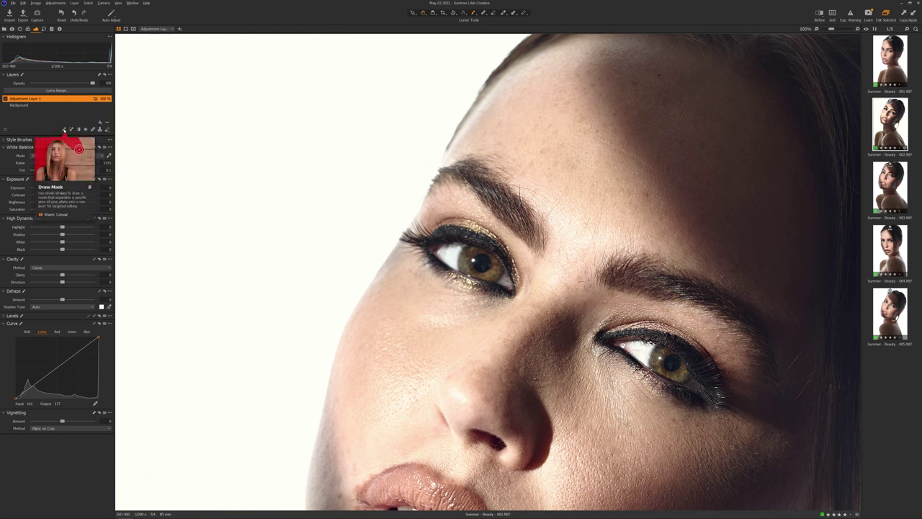
{"action": "left_click", "coordinate": [65, 130]}
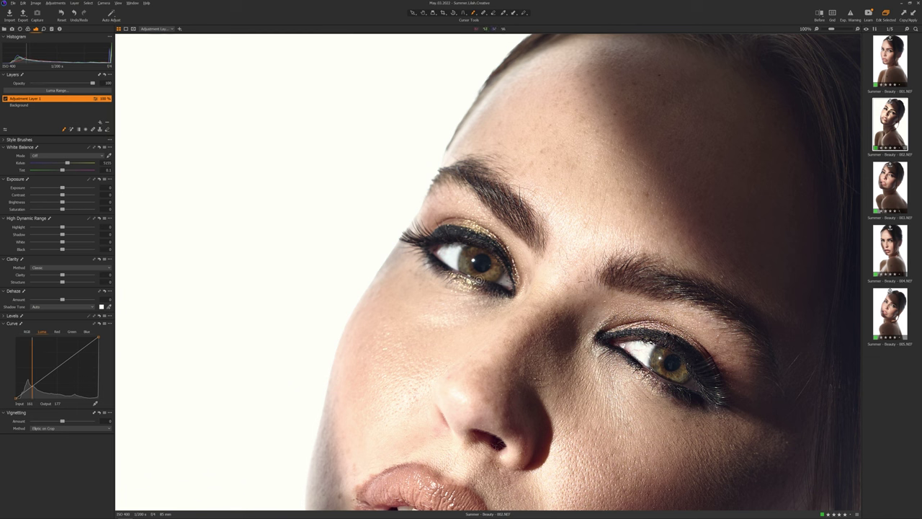
{"action": "mouse_move", "coordinate": [463, 264]}
{"action": "left_mouse_down"}
{"action": "mouse_move", "coordinate": [490, 272]}
{"action": "mouse_move", "coordinate": [468, 275]}
{"action": "left_mouse_up"}
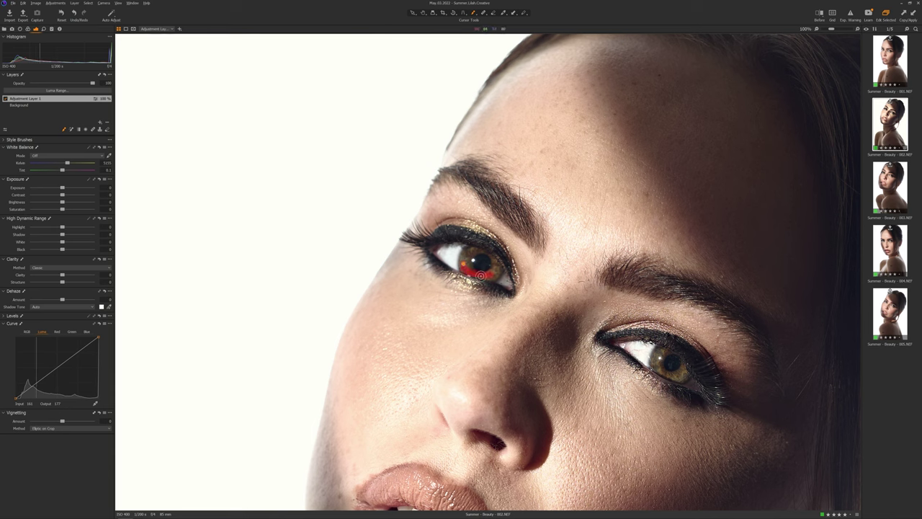
{"action": "mouse_move", "coordinate": [609, 342]}
{"action": "left_mouse_down"}
{"action": "mouse_move", "coordinate": [462, 253]}
{"action": "mouse_move", "coordinate": [528, 284]}
{"action": "left_mouse_up"}
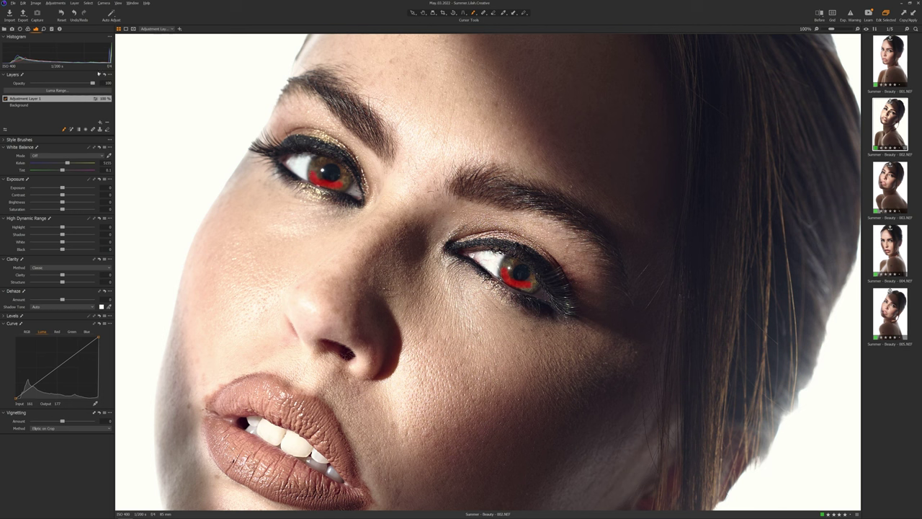
{"action": "key", "text": "m"}
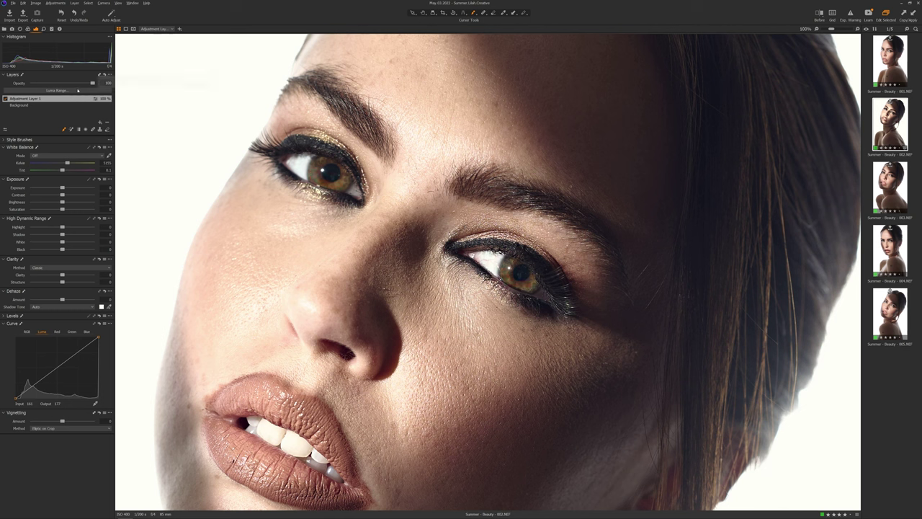
- Raise the eye layer's exposure to 0.73 and feather its mask with a reduced radius while displaying the mask
{"action": "left_click_drag", "start_coordinate": [62, 187], "coordinate": [68, 188]}
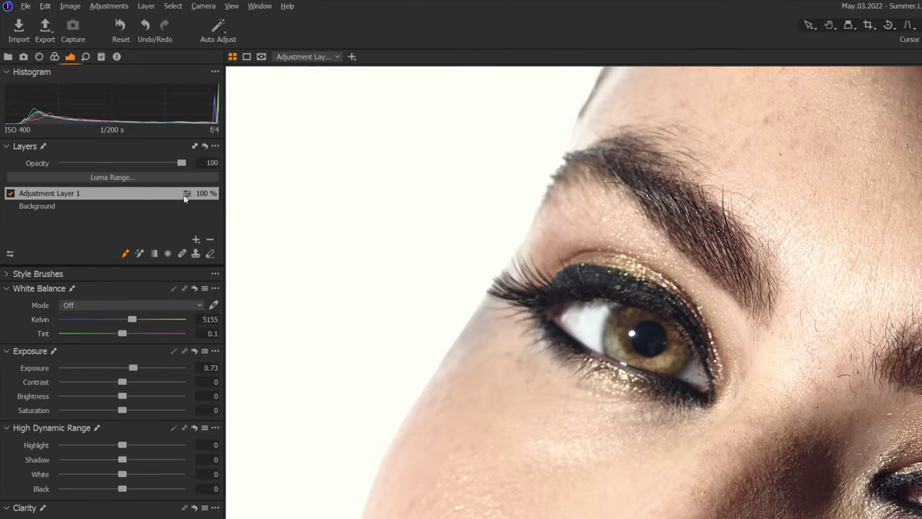
{"action": "right_click", "coordinate": [92, 99]}
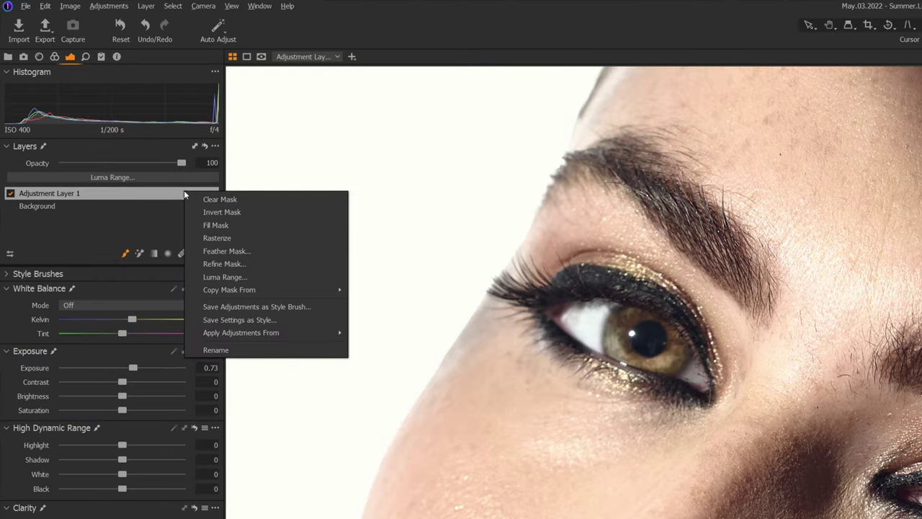
{"action": "left_click", "coordinate": [230, 253]}
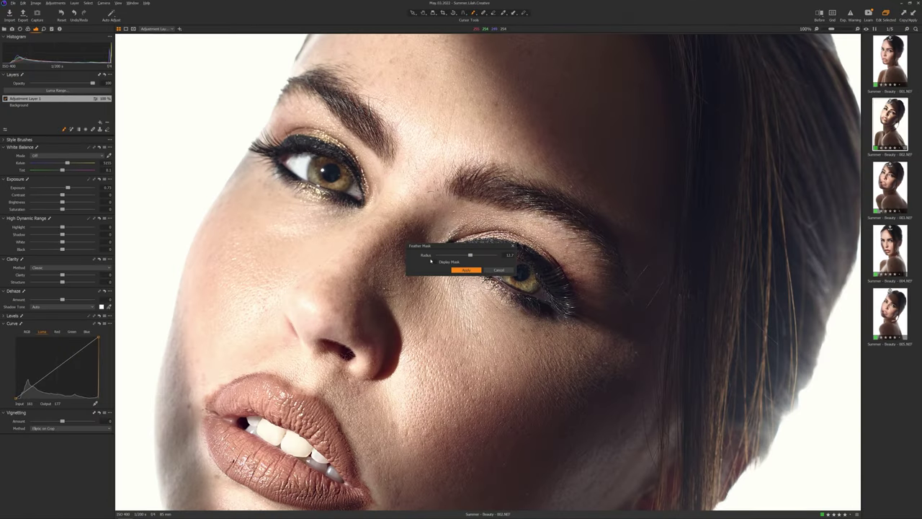
{"action": "left_click", "coordinate": [433, 262]}
{"action": "mouse_move", "coordinate": [470, 255]}
{"action": "left_mouse_down"}
{"action": "mouse_move", "coordinate": [434, 254]}
{"action": "mouse_move", "coordinate": [473, 261]}
{"action": "left_mouse_up"}
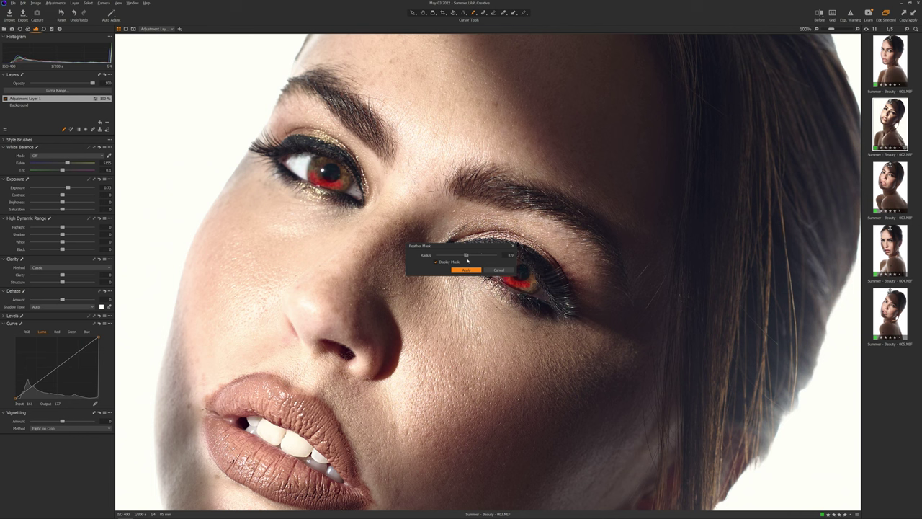
{"action": "left_click_drag", "start_coordinate": [470, 261], "coordinate": [470, 260]}
{"action": "left_click", "coordinate": [467, 270]}
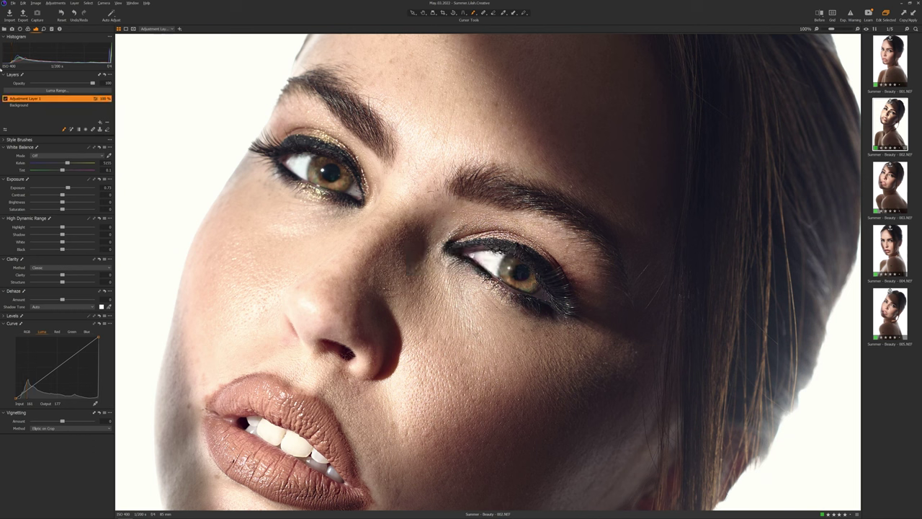
- Set the eye layer's contrast to 9 and clarity to 11, comparing the eyes with the layer off and on
{"action": "left_click", "coordinate": [5, 99]}
{"action": "left_click", "coordinate": [5, 99]}
{"action": "left_click_drag", "start_coordinate": [62, 196], "coordinate": [68, 197]}
{"action": "left_click_drag", "start_coordinate": [62, 276], "coordinate": [66, 276]}
{"action": "left_click", "coordinate": [5, 99]}
{"action": "left_click", "coordinate": [5, 99]}
- Fit the whole portrait in view and compare it with the eye adjustment layer off and on
{"action": "key", "text": "comma"}
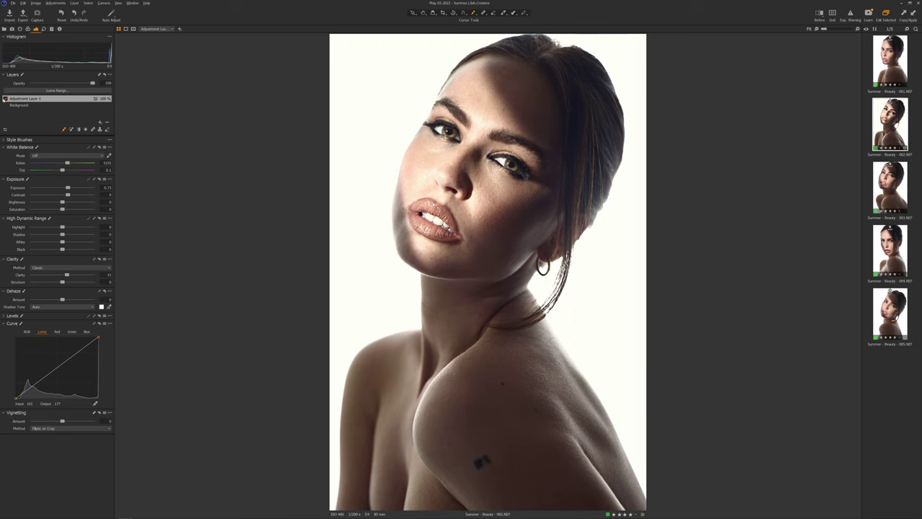
{"action": "left_click", "coordinate": [5, 98]}
{"action": "left_click", "coordinate": [6, 98]}
{"action": "left_click", "coordinate": [6, 99]}
{"action": "left_click", "coordinate": [5, 99]}
{"action": "left_click", "coordinate": [5, 99]}
{"action": "left_click", "coordinate": [5, 99]}
- Export the portrait as a PSD using the PSD EXPORT recipe
{"action": "left_click", "coordinate": [22, 13]}
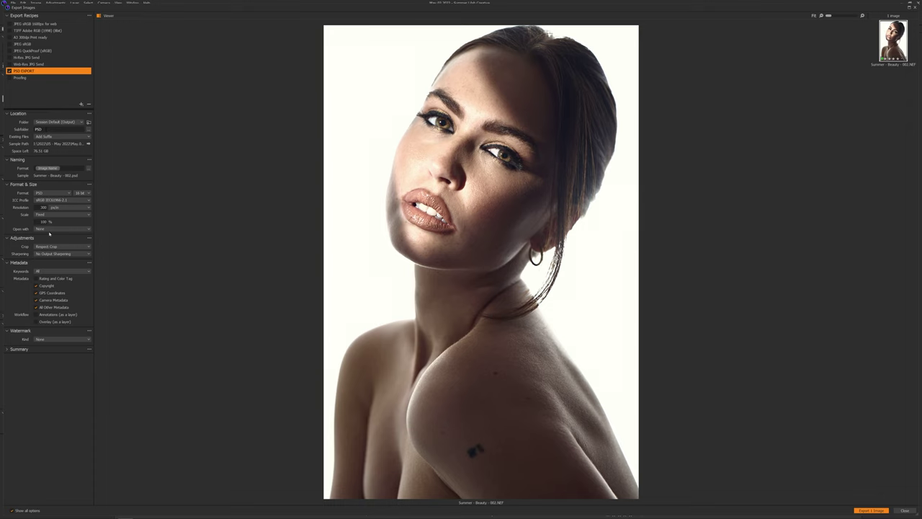
{"action": "left_click", "coordinate": [868, 510]}
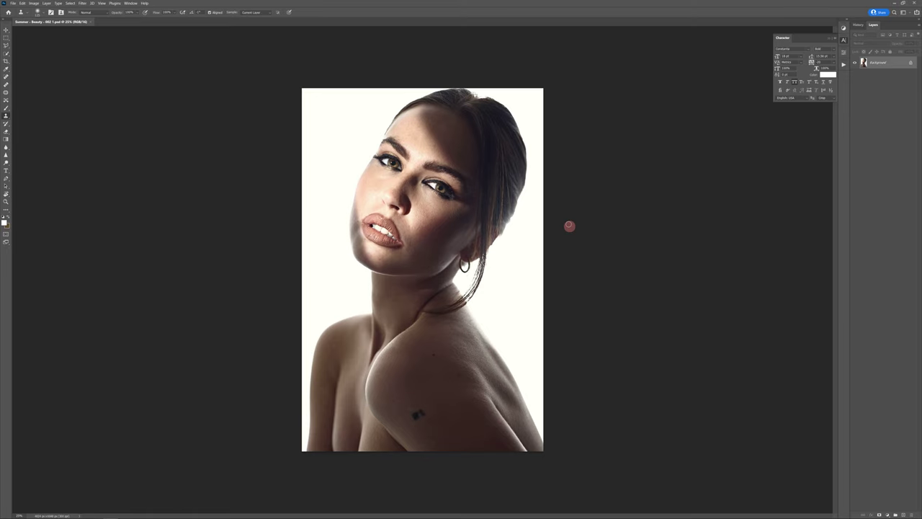
- Switch to Photoshop and heal the blemishes below the corner of the mouth with the Spot Healing Brush
{"action": "scroll", "coordinate": [400, 231], "scroll_direction": "up", "scroll_amount": 2}
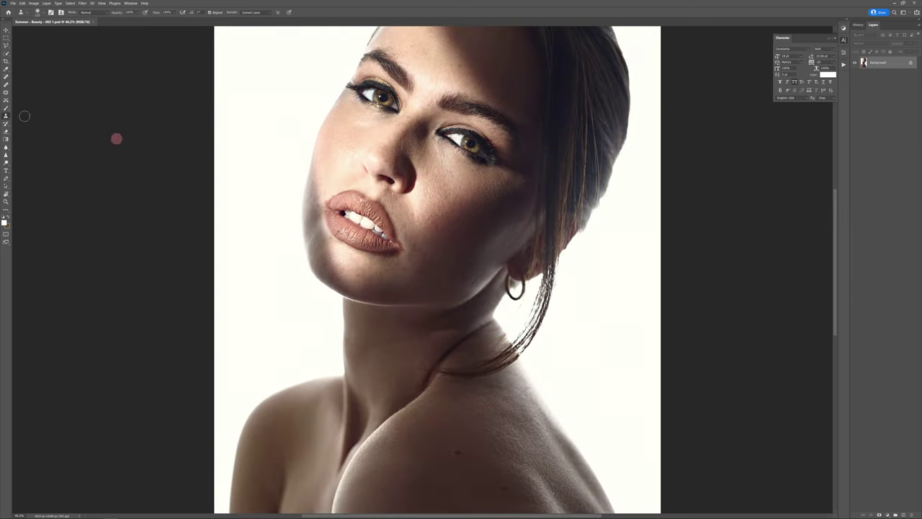
{"action": "left_click", "coordinate": [6, 77]}
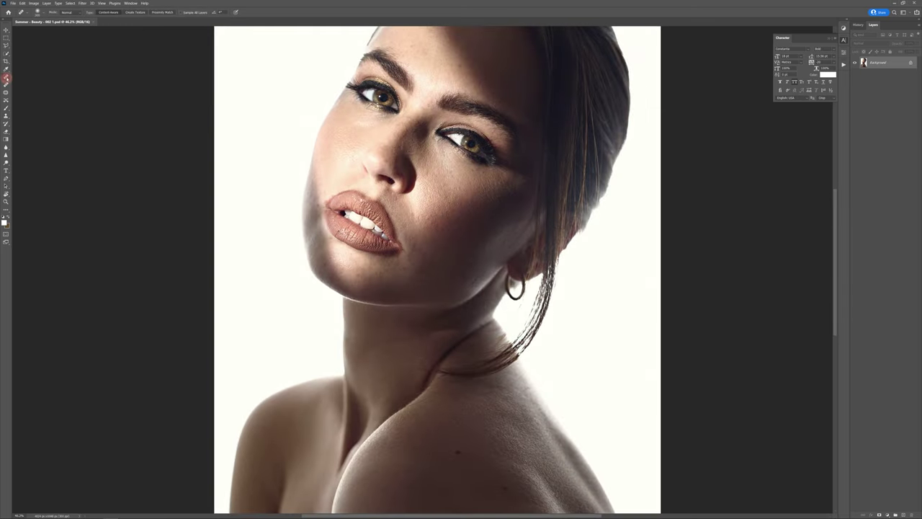
{"action": "scroll", "coordinate": [427, 213], "scroll_direction": "up", "scroll_amount": 3}
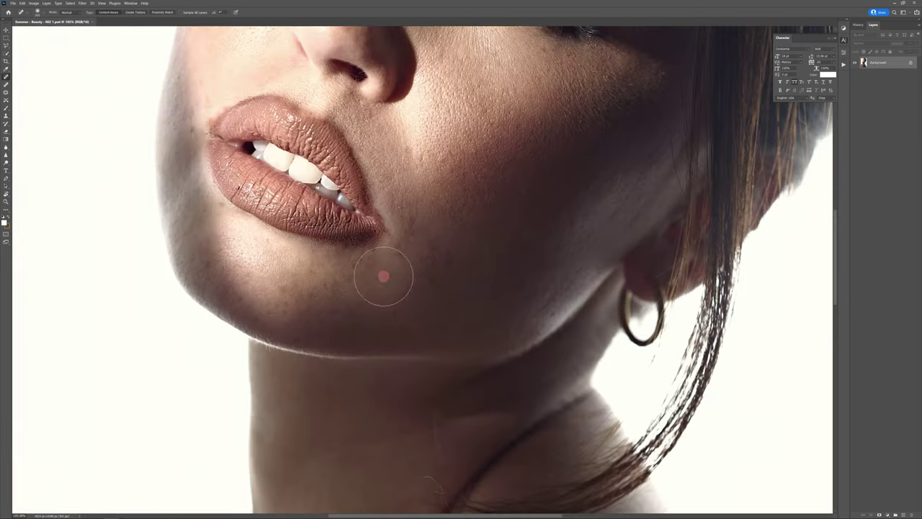
{"action": "left_click_drag", "start_coordinate": [391, 205], "coordinate": [372, 323]}
- Heal the small spots on the forehead along the edge of the shadow
{"action": "scroll", "coordinate": [373, 323], "scroll_direction": "up", "scroll_amount": 2}
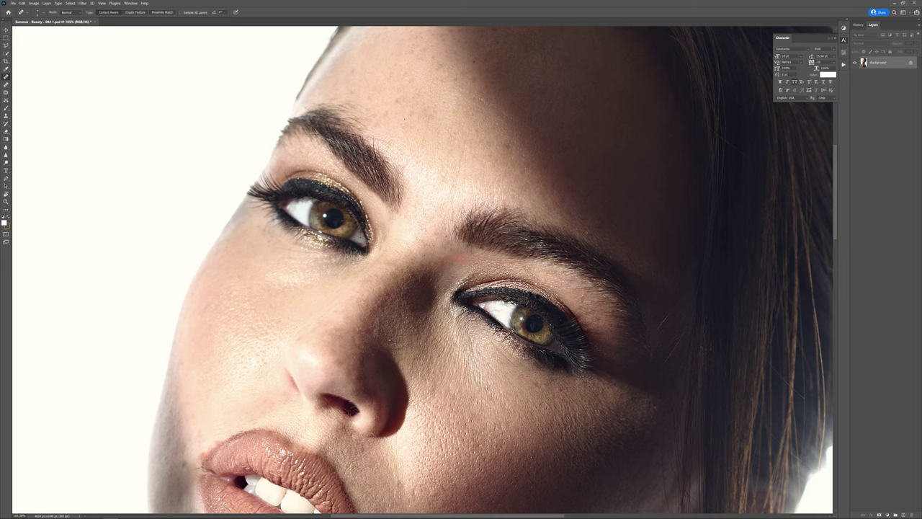
{"action": "scroll", "coordinate": [467, 256], "scroll_direction": "up", "scroll_amount": 4}
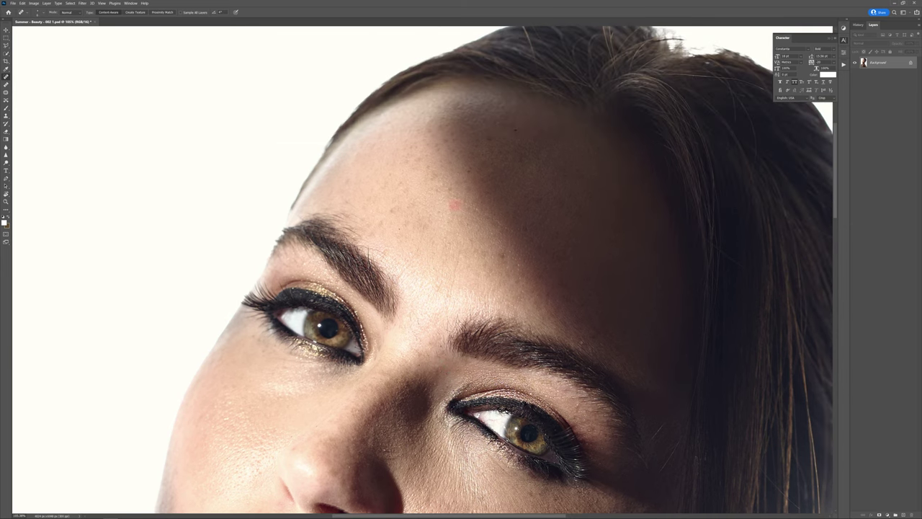
{"action": "mouse_move", "coordinate": [486, 213]}
{"action": "left_mouse_down"}
{"action": "mouse_move", "coordinate": [528, 222]}
{"action": "mouse_move", "coordinate": [526, 232]}
{"action": "left_mouse_up"}
{"action": "left_click_drag", "start_coordinate": [457, 199], "coordinate": [539, 245]}
- Heal the small spots above the upper lip and on the shadowed cheek beside the mouth
{"action": "scroll", "coordinate": [470, 300], "scroll_direction": "down", "scroll_amount": 8}
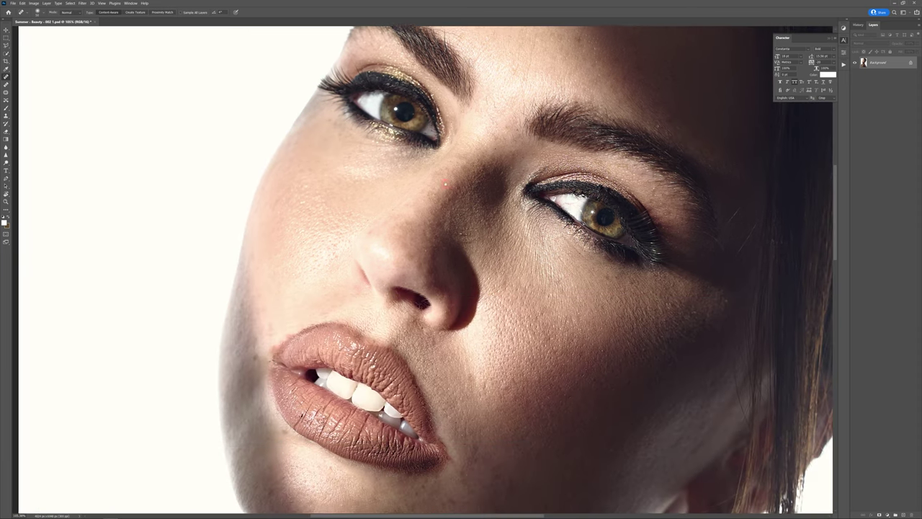
{"action": "scroll", "coordinate": [470, 241], "scroll_direction": "down", "scroll_amount": 5}
{"action": "scroll", "coordinate": [470, 240], "scroll_direction": "left", "scroll_amount": 2}
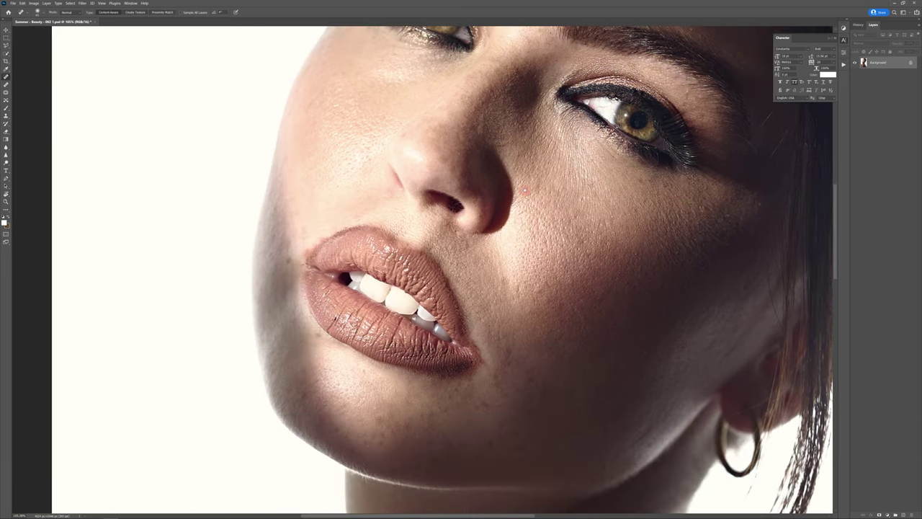
{"action": "left_click", "coordinate": [465, 247]}
{"action": "left_click", "coordinate": [502, 287]}
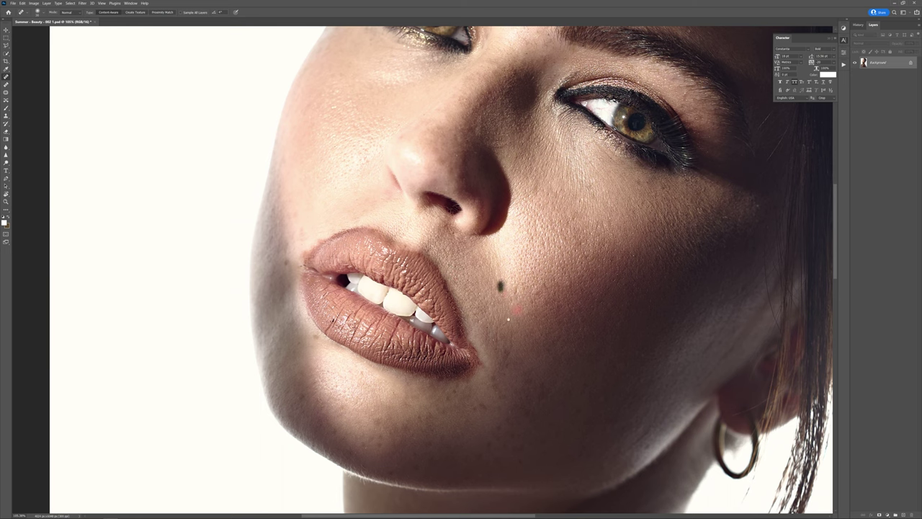
{"action": "scroll", "coordinate": [497, 287], "scroll_direction": "down", "scroll_amount": 5}
{"action": "scroll", "coordinate": [498, 287], "scroll_direction": "right", "scroll_amount": 2}
{"action": "left_click", "coordinate": [471, 287]}
{"action": "mouse_move", "coordinate": [482, 255]}
{"action": "left_mouse_down"}
{"action": "mouse_move", "coordinate": [482, 270]}
{"action": "mouse_move", "coordinate": [469, 251]}
{"action": "left_mouse_up"}
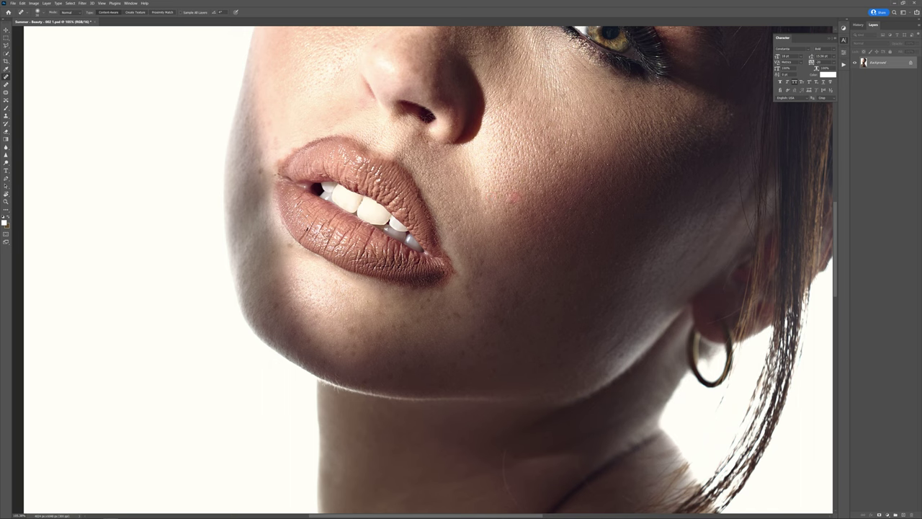
- Heal the spots below the lower lip and on the chin, plus one beside the mouth
{"action": "scroll", "coordinate": [513, 233], "scroll_direction": "up", "scroll_amount": 2}
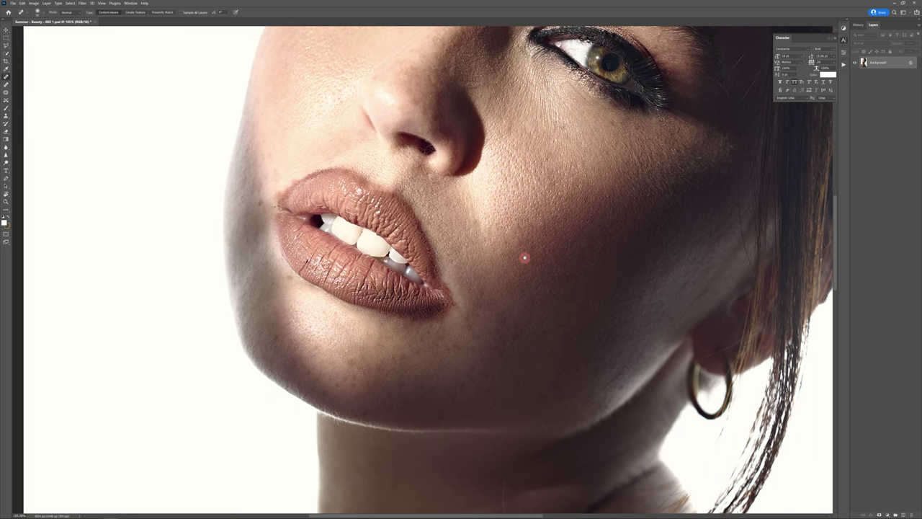
{"action": "mouse_move", "coordinate": [349, 287]}
{"action": "left_mouse_down"}
{"action": "mouse_move", "coordinate": [452, 379]}
{"action": "mouse_move", "coordinate": [445, 393]}
{"action": "left_mouse_up"}
{"action": "left_click", "coordinate": [456, 238]}
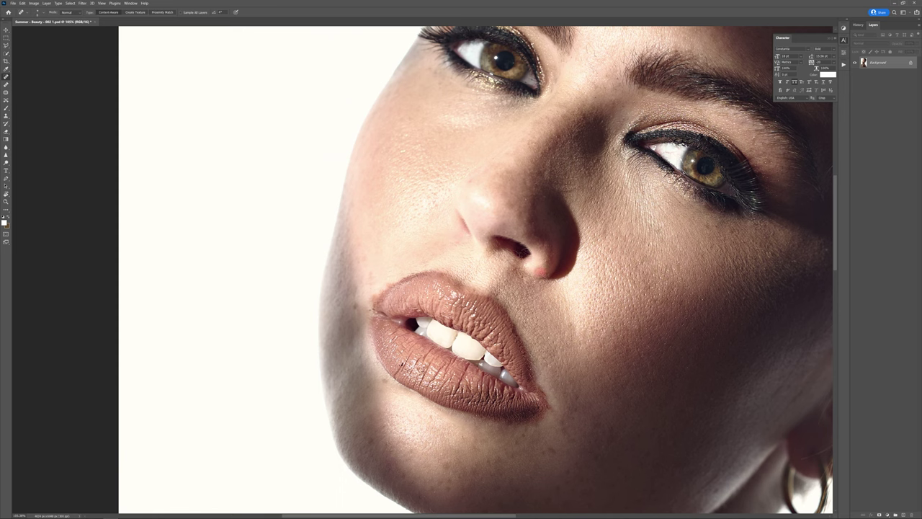
- Remove the fine vertical line and the stray hairs on the neck with healing strokes
{"action": "scroll", "coordinate": [604, 195], "scroll_direction": "down", "scroll_amount": 10}
{"action": "scroll", "coordinate": [604, 195], "scroll_direction": "right", "scroll_amount": 2}
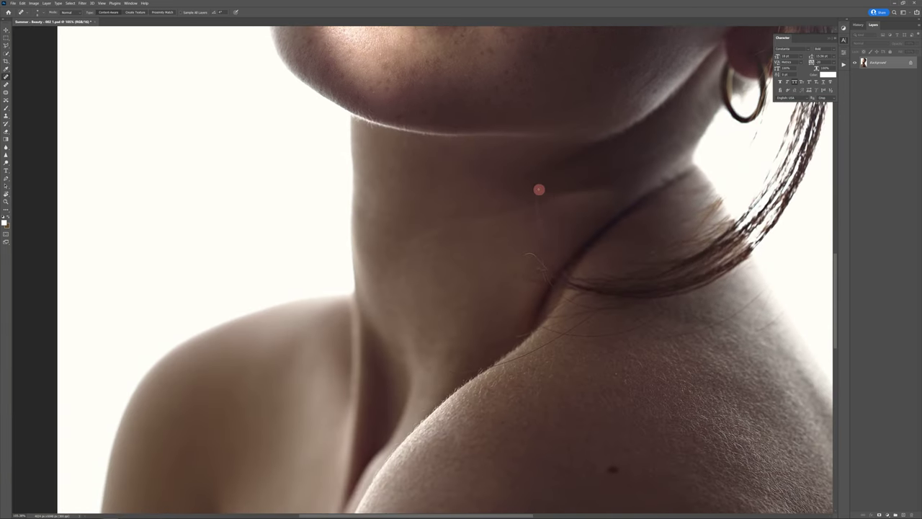
{"action": "mouse_move", "coordinate": [538, 183]}
{"action": "left_mouse_down"}
{"action": "mouse_move", "coordinate": [545, 238]}
{"action": "mouse_move", "coordinate": [583, 267]}
{"action": "left_mouse_up"}
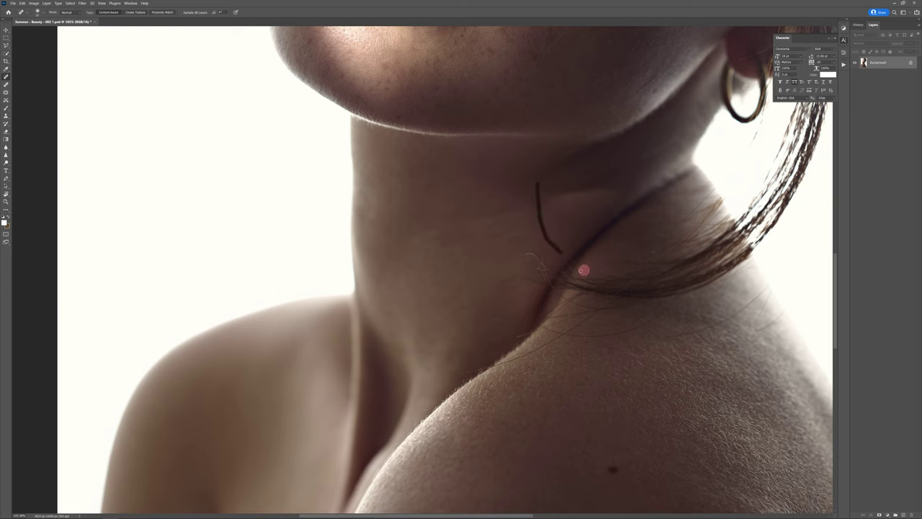
{"action": "left_click_drag", "start_coordinate": [535, 200], "coordinate": [560, 258]}
{"action": "left_click", "coordinate": [545, 261]}
{"action": "mouse_move", "coordinate": [641, 182]}
{"action": "left_mouse_down"}
{"action": "mouse_move", "coordinate": [536, 224]}
{"action": "mouse_move", "coordinate": [610, 149]}
{"action": "left_mouse_up"}
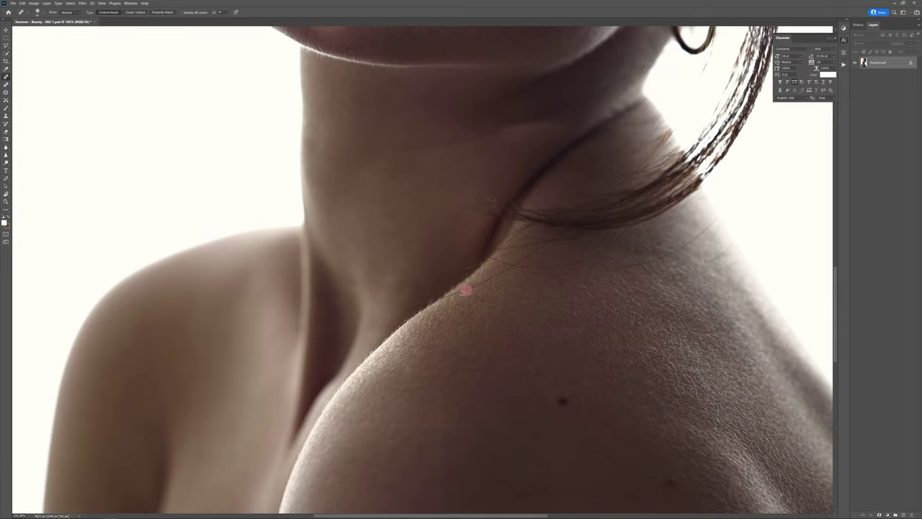
- Heal away the stray hairs lying across the top of the near shoulder
{"action": "mouse_move", "coordinate": [402, 303]}
{"action": "left_mouse_down"}
{"action": "mouse_move", "coordinate": [442, 301]}
{"action": "mouse_move", "coordinate": [518, 264]}
{"action": "left_mouse_up"}
{"action": "left_click_drag", "start_coordinate": [617, 242], "coordinate": [531, 240]}
{"action": "mouse_move", "coordinate": [523, 256]}
{"action": "left_mouse_down"}
{"action": "mouse_move", "coordinate": [611, 225]}
{"action": "mouse_move", "coordinate": [625, 207]}
{"action": "mouse_move", "coordinate": [610, 247]}
{"action": "mouse_move", "coordinate": [636, 230]}
{"action": "mouse_move", "coordinate": [598, 237]}
{"action": "left_mouse_up"}
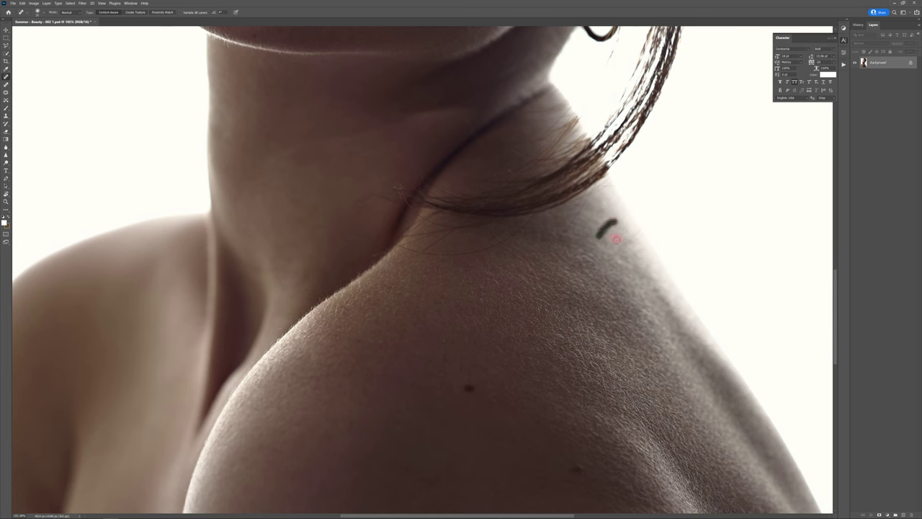
- Heal the light stray hairs on the crown near the bright side of the head
{"action": "scroll", "coordinate": [585, 180], "scroll_direction": "up", "scroll_amount": 5}
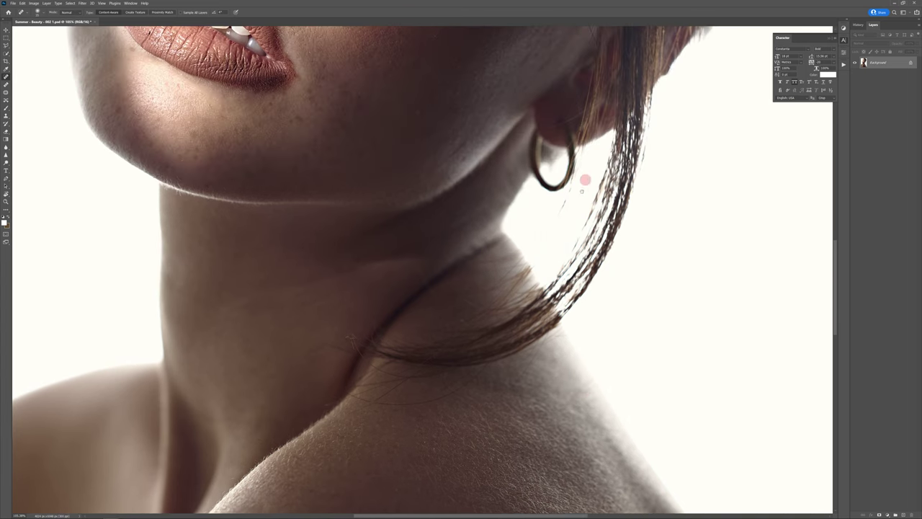
{"action": "scroll", "coordinate": [585, 180], "scroll_direction": "up", "scroll_amount": 10}
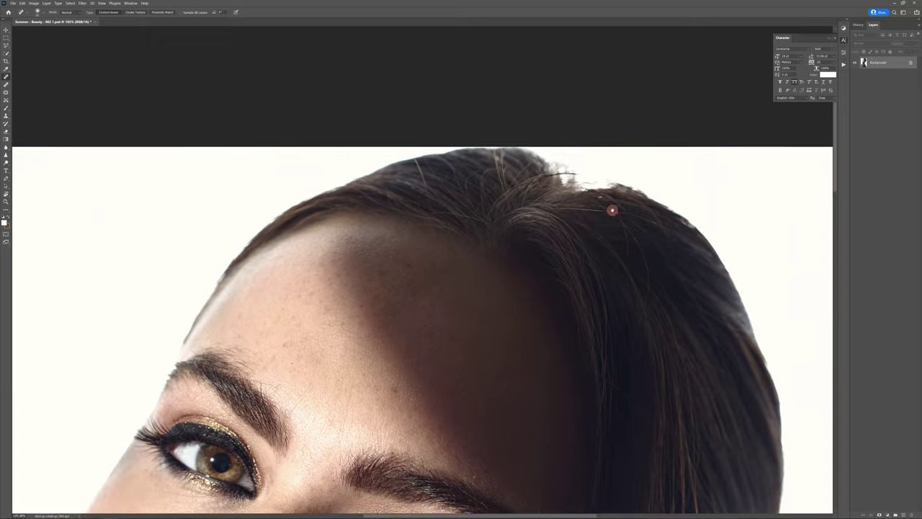
{"action": "left_click_drag", "start_coordinate": [612, 210], "coordinate": [608, 210]}
{"action": "left_click_drag", "start_coordinate": [412, 161], "coordinate": [426, 203]}
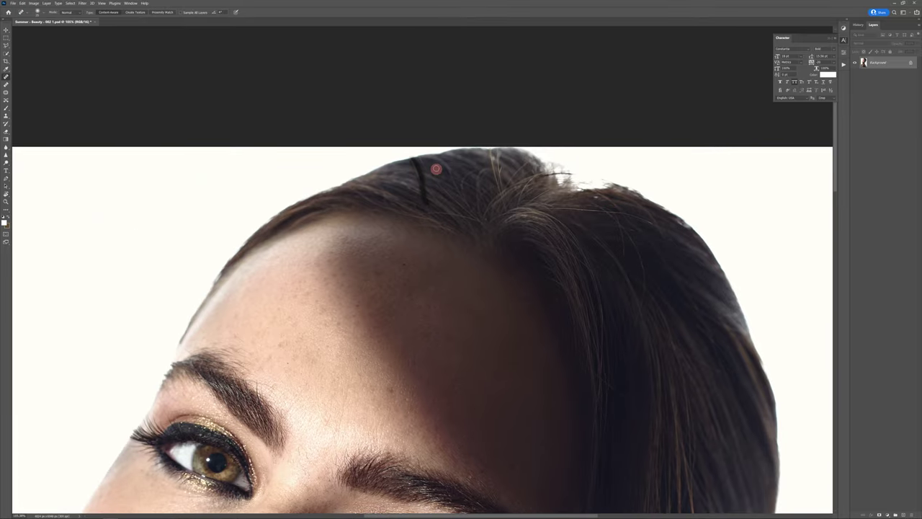
{"action": "left_click_drag", "start_coordinate": [412, 161], "coordinate": [425, 192]}
{"action": "left_click_drag", "start_coordinate": [449, 163], "coordinate": [454, 191]}
{"action": "left_click_drag", "start_coordinate": [487, 150], "coordinate": [502, 187]}
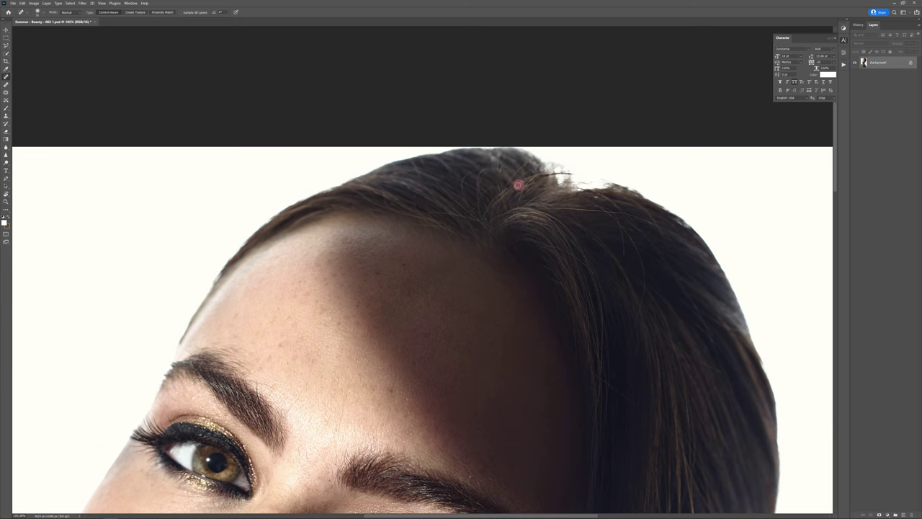
- Heal the flyaway hairs beside the parting and the long stray hair crossing the dark side of the crown
{"action": "left_click_drag", "start_coordinate": [480, 173], "coordinate": [478, 209]}
{"action": "left_click_drag", "start_coordinate": [479, 173], "coordinate": [465, 195]}
{"action": "left_click_drag", "start_coordinate": [553, 209], "coordinate": [663, 225]}
- Heal spots on the shaded side of the nose bridge and the redness in the inner corner of the shadow-side eye
{"action": "left_click_drag", "start_coordinate": [504, 296], "coordinate": [552, 181]}
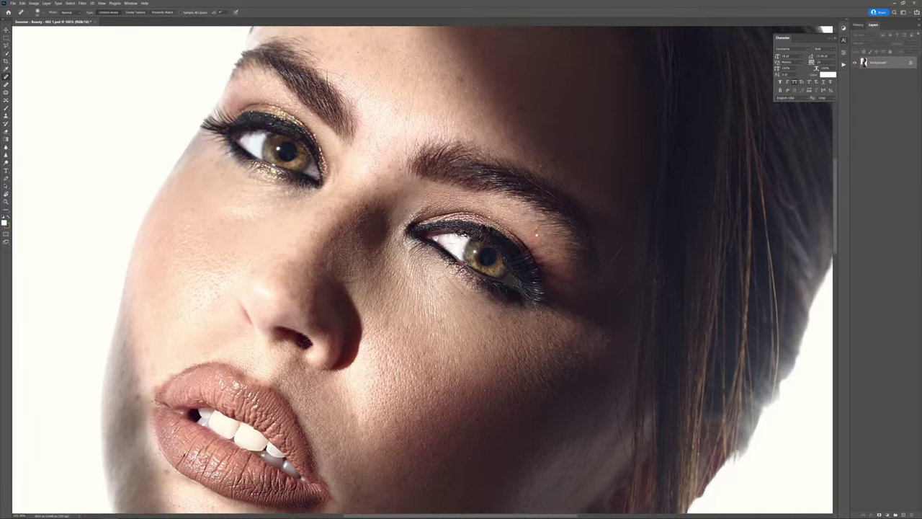
{"action": "left_click_drag", "start_coordinate": [429, 234], "coordinate": [522, 276]}
{"action": "scroll", "coordinate": [521, 277], "scroll_direction": "down", "scroll_amount": 1}
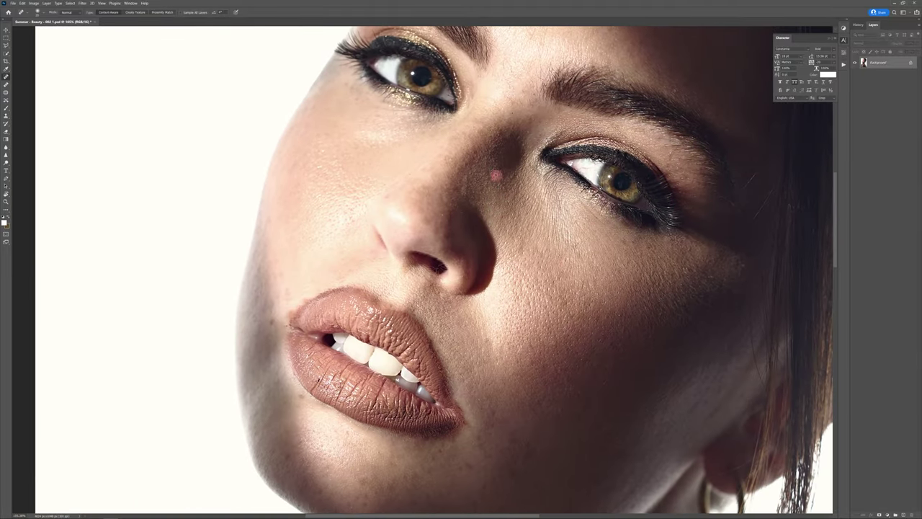
{"action": "left_click", "coordinate": [468, 188]}
{"action": "left_click", "coordinate": [467, 186]}
{"action": "mouse_move", "coordinate": [506, 95]}
{"action": "left_mouse_down"}
{"action": "mouse_move", "coordinate": [469, 195]}
{"action": "mouse_move", "coordinate": [451, 146]}
{"action": "left_mouse_up"}
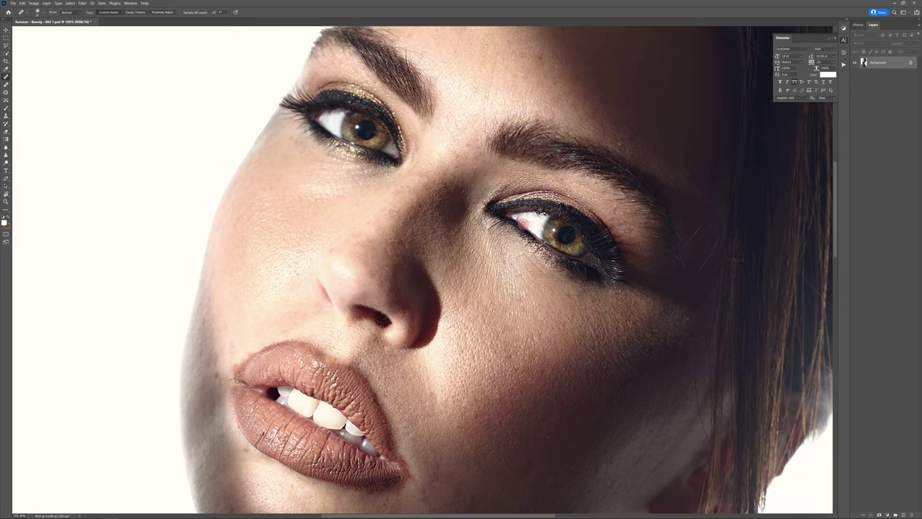
{"action": "left_click_drag", "start_coordinate": [538, 220], "coordinate": [544, 216]}
- Heal a small blemish on the forehead between the eyebrows and another on the nose
{"action": "scroll", "coordinate": [474, 106], "scroll_direction": "up", "scroll_amount": 5}
{"action": "scroll", "coordinate": [474, 106], "scroll_direction": "right", "scroll_amount": 1}
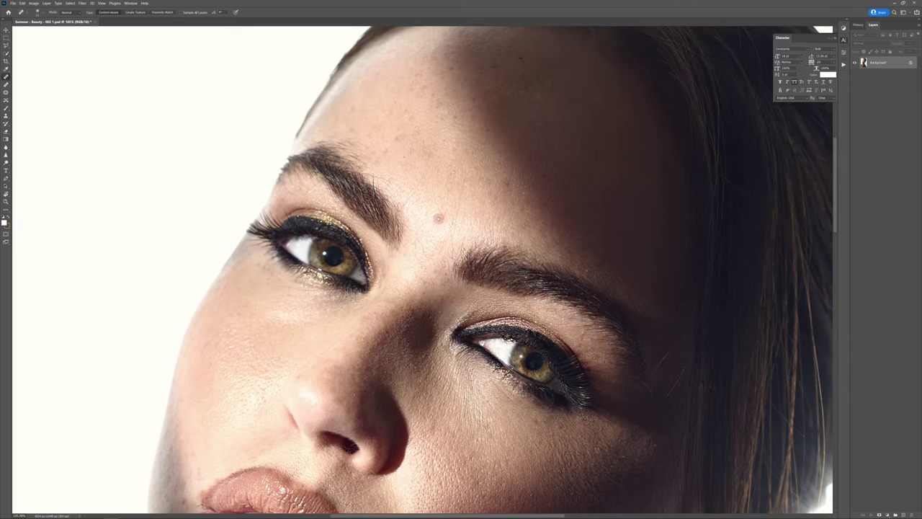
{"action": "left_click", "coordinate": [453, 217]}
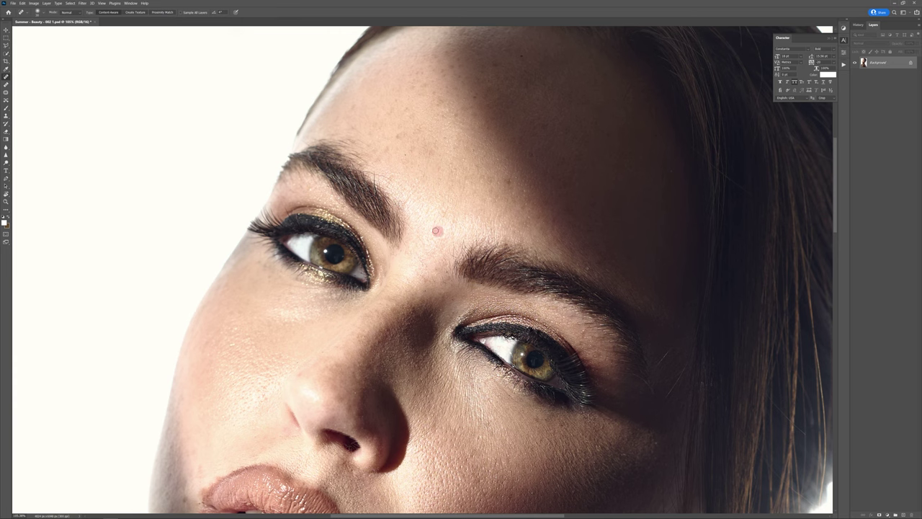
{"action": "mouse_move", "coordinate": [313, 426]}
{"action": "left_mouse_down"}
{"action": "mouse_move", "coordinate": [317, 336]}
{"action": "mouse_move", "coordinate": [437, 150]}
{"action": "left_mouse_up"}
{"action": "scroll", "coordinate": [535, 187], "scroll_direction": "up", "scroll_amount": 5}
{"action": "scroll", "coordinate": [535, 187], "scroll_direction": "right", "scroll_amount": 2}
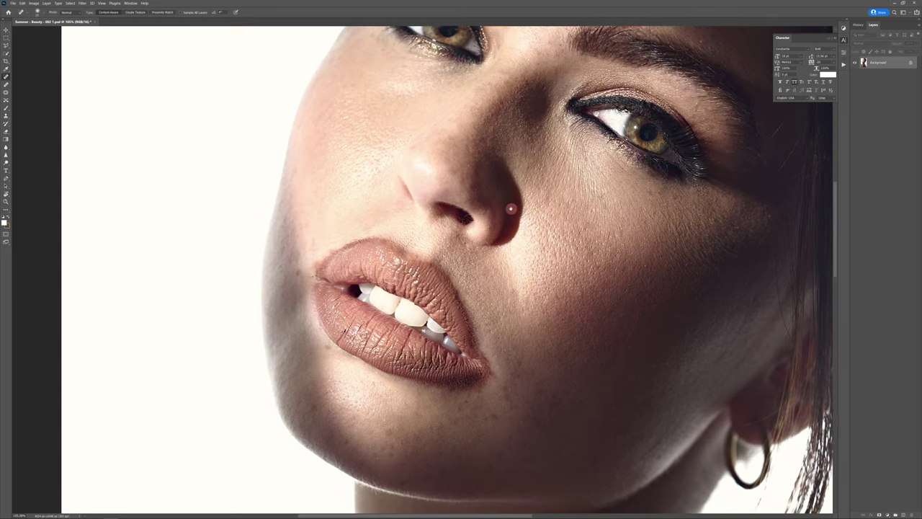
{"action": "left_click", "coordinate": [459, 181]}
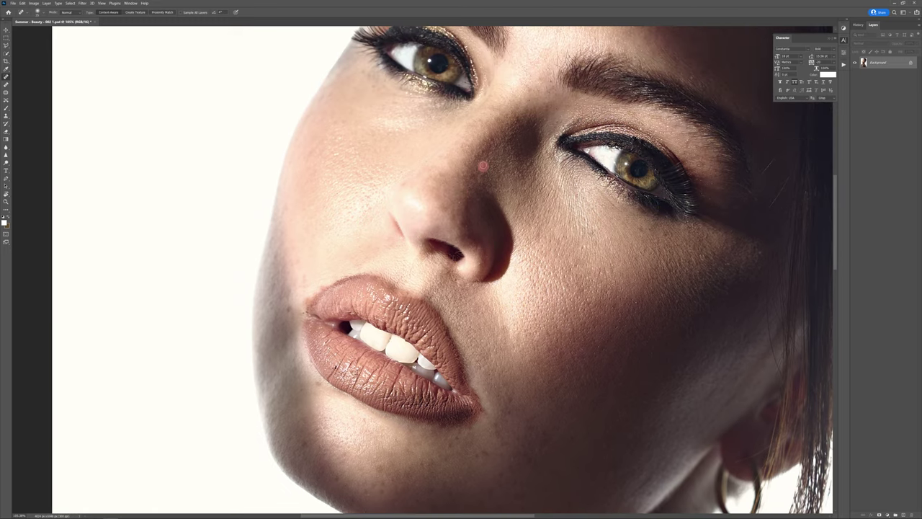
- Heal a spot beside the upper lip and the remaining small marks on the neck
{"action": "scroll", "coordinate": [476, 198], "scroll_direction": "down", "scroll_amount": 4}
{"action": "scroll", "coordinate": [477, 198], "scroll_direction": "left", "scroll_amount": 2}
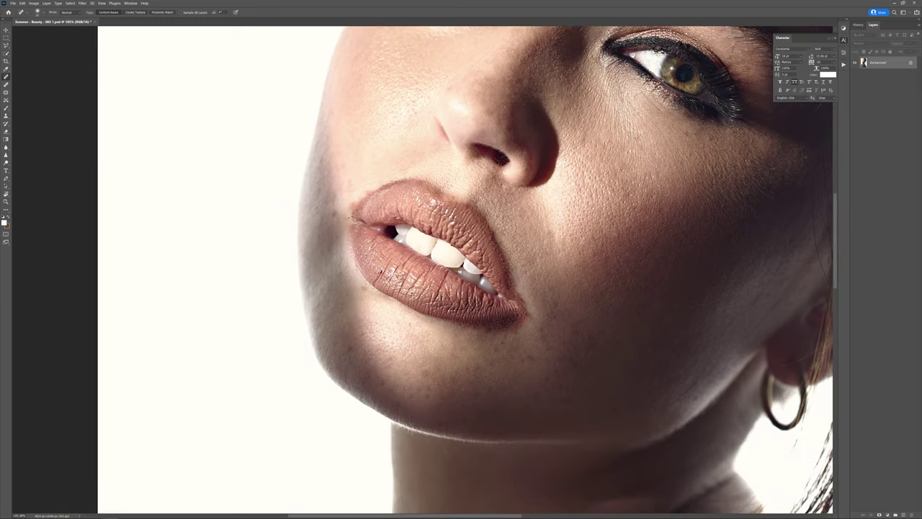
{"action": "left_click", "coordinate": [363, 183]}
{"action": "scroll", "coordinate": [461, 231], "scroll_direction": "down", "scroll_amount": 5}
{"action": "scroll", "coordinate": [462, 230], "scroll_direction": "right", "scroll_amount": 1}
{"action": "left_click_drag", "start_coordinate": [435, 193], "coordinate": [433, 178]}
{"action": "left_click_drag", "start_coordinate": [415, 256], "coordinate": [443, 235]}
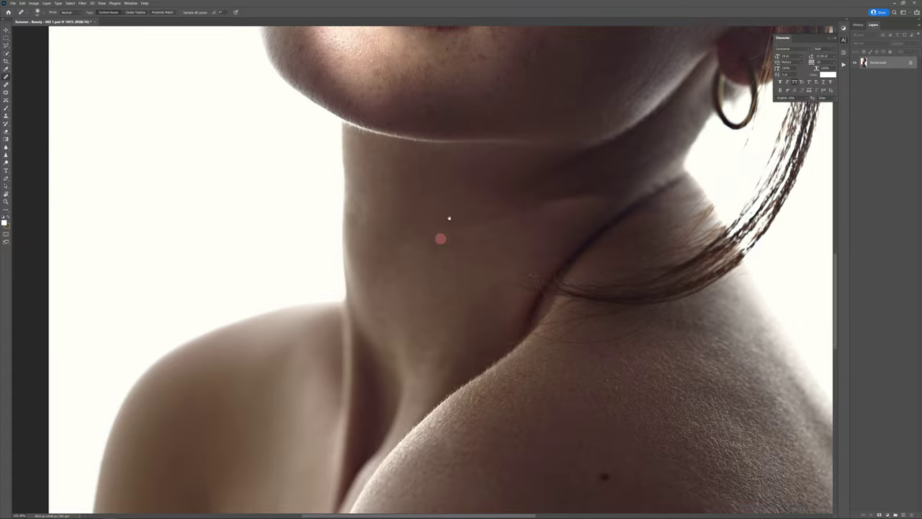
- Heal the reddish spot on the near upper arm, above and beside the tattoo
{"action": "scroll", "coordinate": [425, 280], "scroll_direction": "down", "scroll_amount": 10}
{"action": "scroll", "coordinate": [425, 281], "scroll_direction": "right", "scroll_amount": 2}
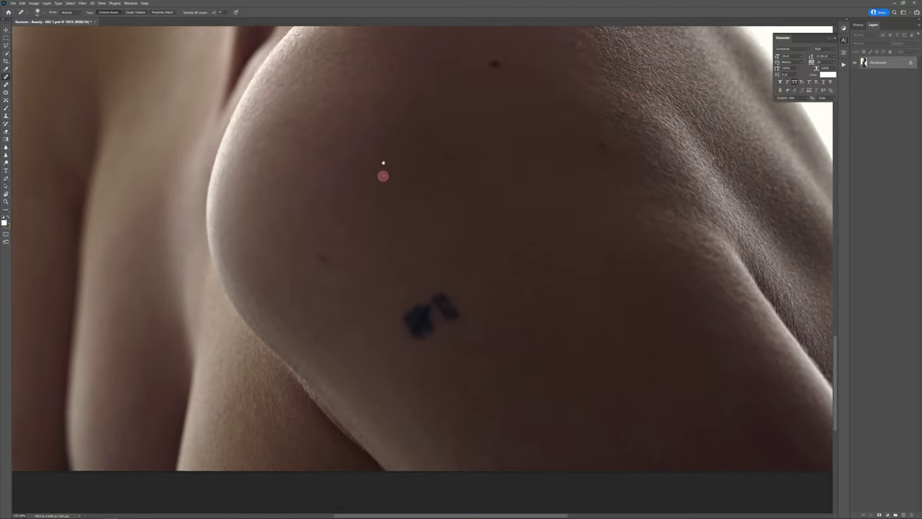
{"action": "scroll", "coordinate": [383, 164], "scroll_direction": "down", "scroll_amount": 3}
{"action": "scroll", "coordinate": [383, 163], "scroll_direction": "left", "scroll_amount": 1}
{"action": "left_click", "coordinate": [342, 196]}
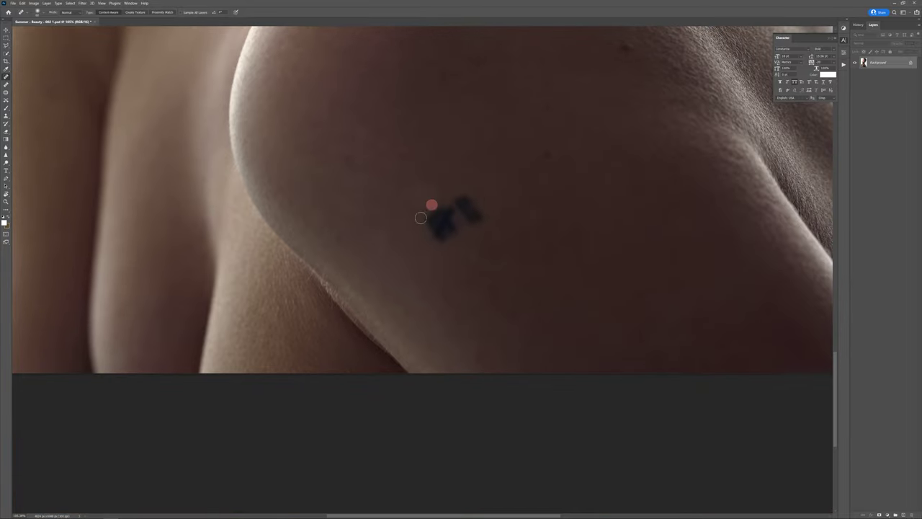
- Remove the small dark tattoo from the near upper arm using an enlarged healing brush
{"action": "left_click", "coordinate": [455, 222]}
{"action": "key", "text": "bracketright"}
{"action": "key", "text": "bracketright"}
{"action": "key", "text": "bracketright"}
{"action": "key", "text": "bracketright"}
{"action": "key", "text": "bracketright"}
{"action": "mouse_move", "coordinate": [435, 216]}
{"action": "left_mouse_down"}
{"action": "mouse_move", "coordinate": [479, 213]}
{"action": "mouse_move", "coordinate": [502, 259]}
{"action": "mouse_move", "coordinate": [430, 249]}
{"action": "mouse_move", "coordinate": [422, 233]}
{"action": "mouse_move", "coordinate": [430, 213]}
{"action": "mouse_move", "coordinate": [449, 205]}
{"action": "mouse_move", "coordinate": [449, 237]}
{"action": "mouse_move", "coordinate": [459, 205]}
{"action": "mouse_move", "coordinate": [501, 202]}
{"action": "left_mouse_up"}
{"action": "key", "text": "ctrl+0"}
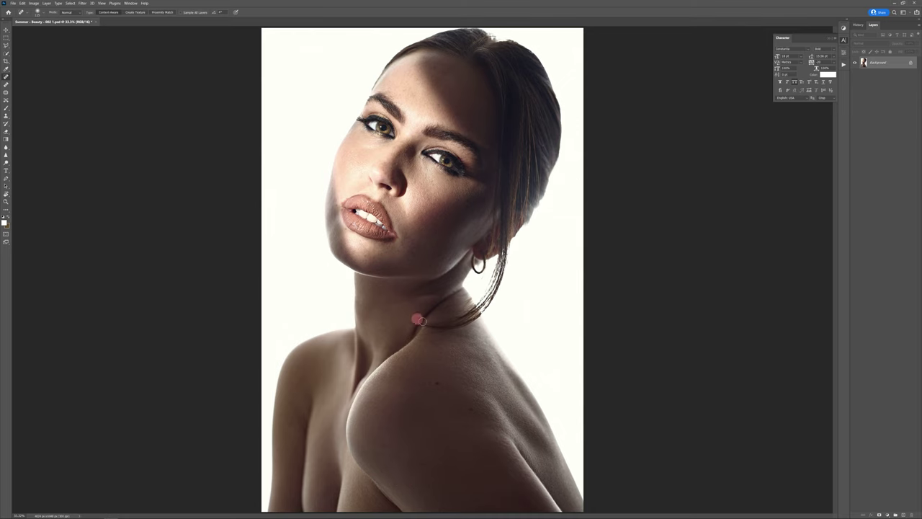
- Heal the leftover spots on the cheek below the shadow-side eye and above the nose bridge
{"action": "scroll", "coordinate": [434, 201], "scroll_direction": "up", "scroll_amount": 2}
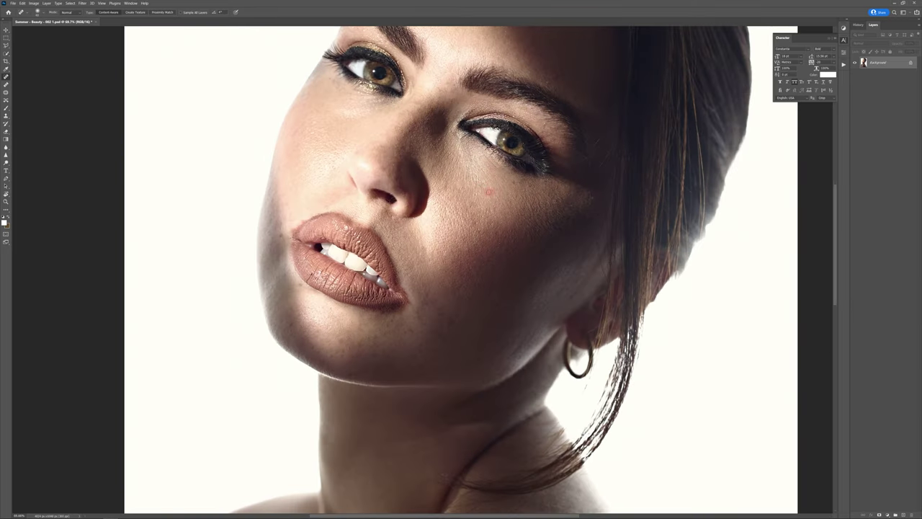
{"action": "left_click", "coordinate": [480, 186]}
{"action": "left_click", "coordinate": [444, 185]}
{"action": "left_click", "coordinate": [478, 188]}
{"action": "left_click_drag", "start_coordinate": [552, 99], "coordinate": [558, 230]}
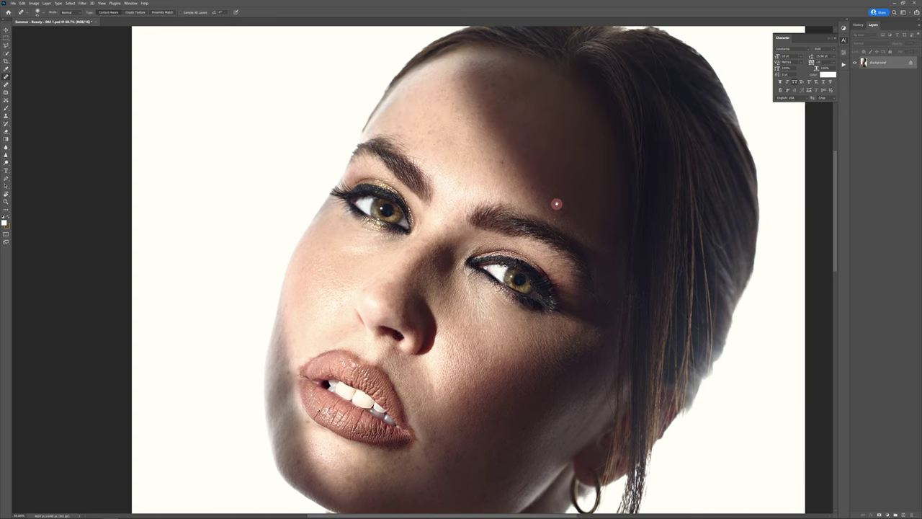
{"action": "left_click", "coordinate": [458, 224]}
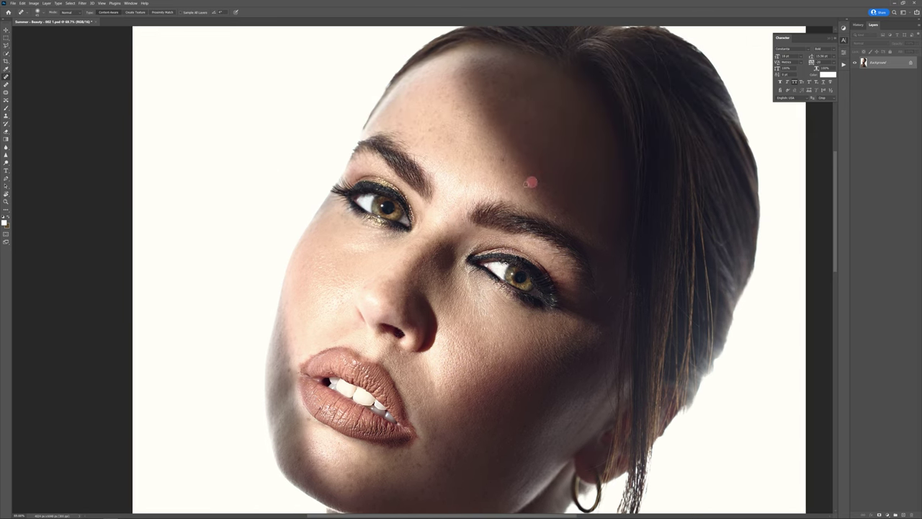
{"action": "key", "text": "ctrl+0"}
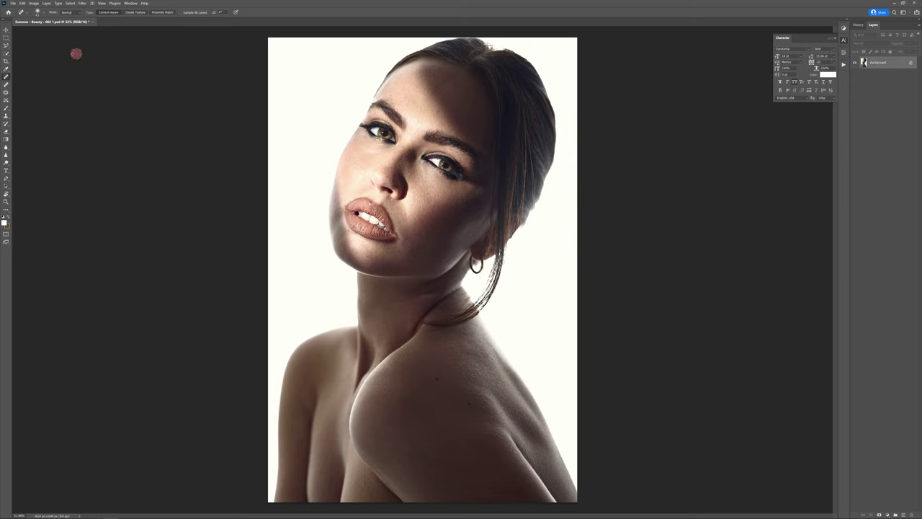
- Start the Imagenomic Portraiture skin-smoothing filter on the Background layer
{"action": "left_click", "coordinate": [81, 3]}
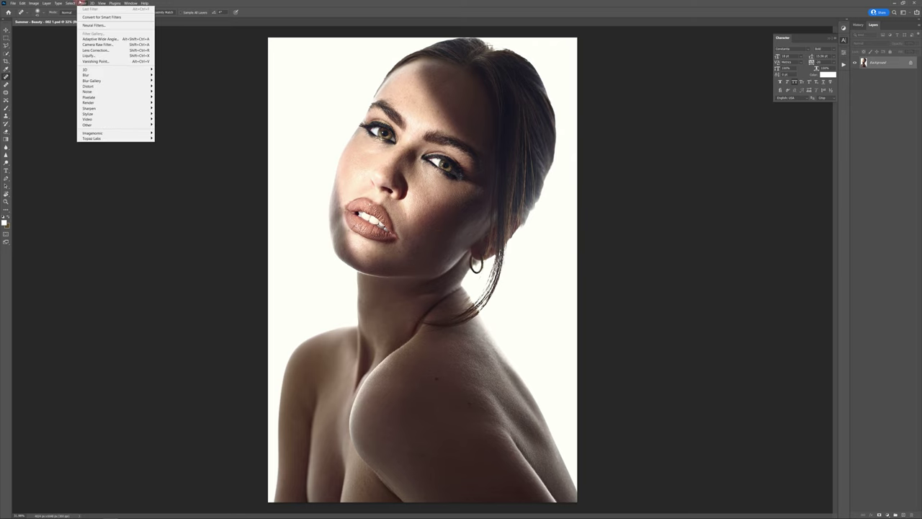
{"action": "mouse_move", "coordinate": [81, 3]}
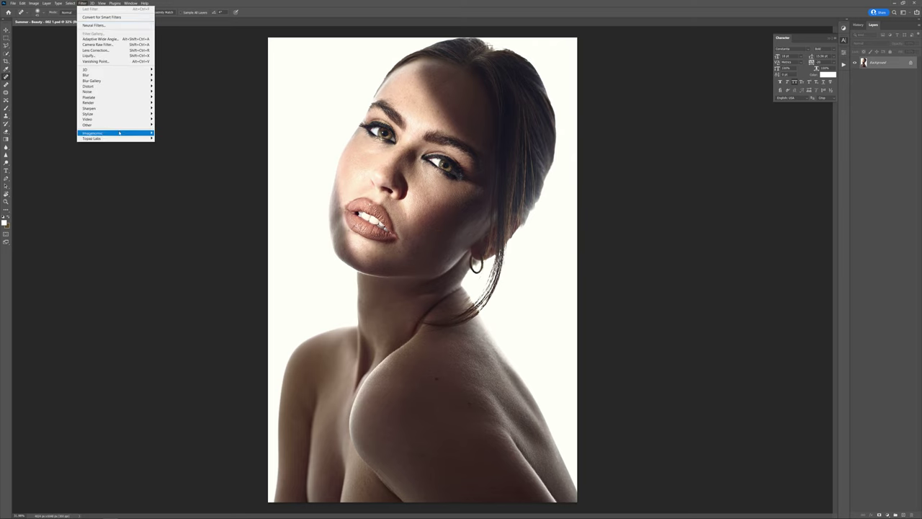
{"action": "left_click", "coordinate": [170, 132]}
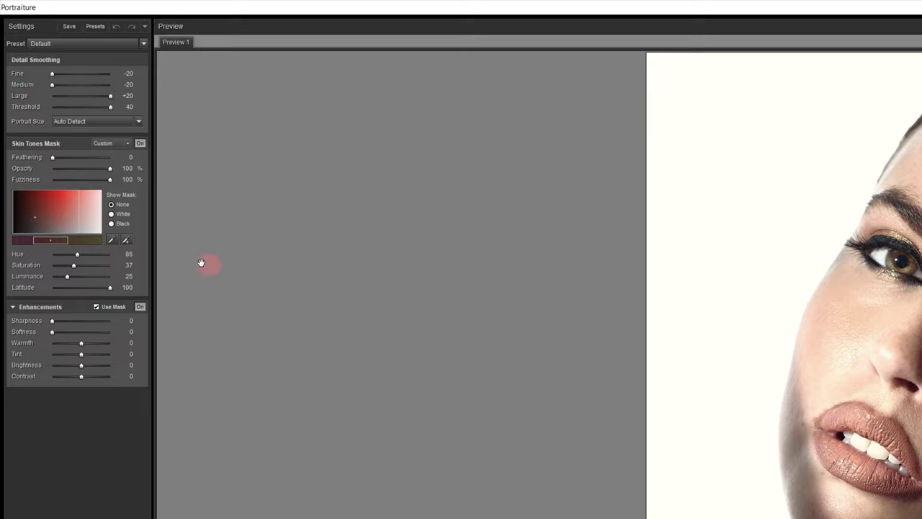
- Build the Portraiture skin tones mask from sampled forehead and shoulder skin, and output the smoothing to a new layer
{"action": "left_click", "coordinate": [112, 238]}
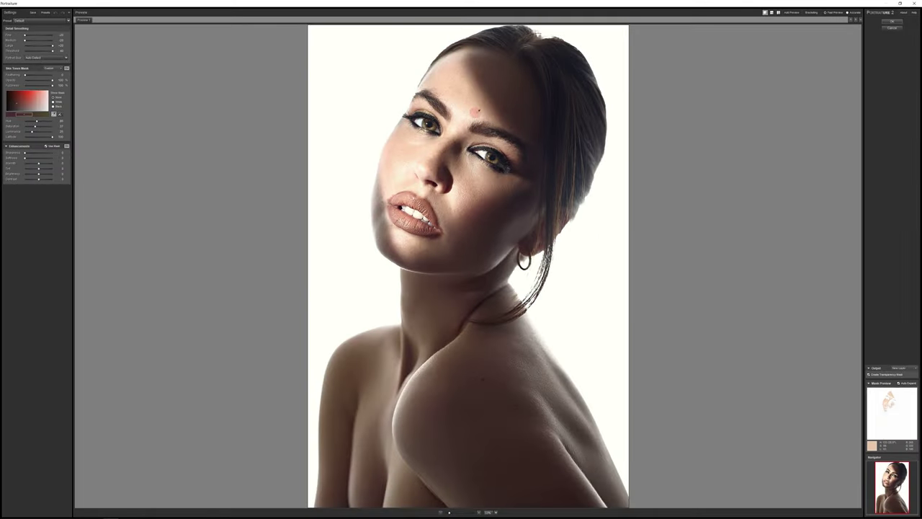
{"action": "left_click", "coordinate": [475, 111]}
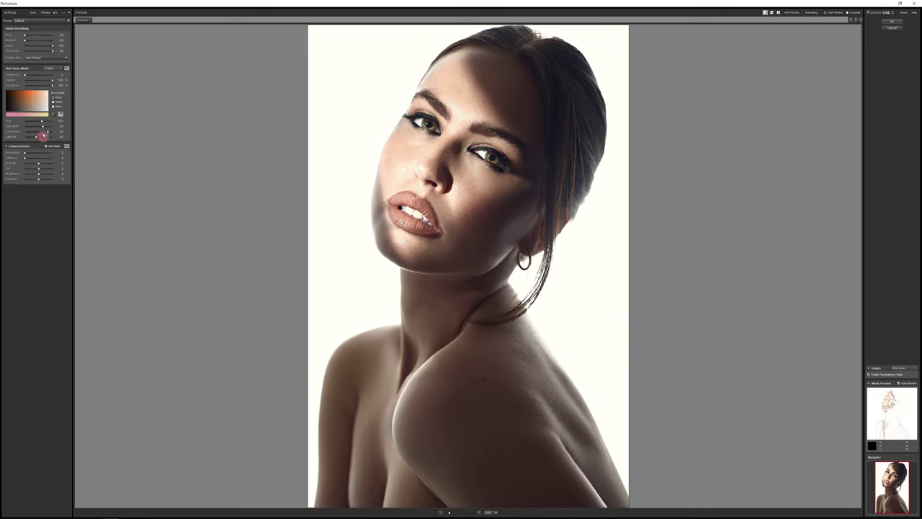
{"action": "left_click", "coordinate": [524, 353]}
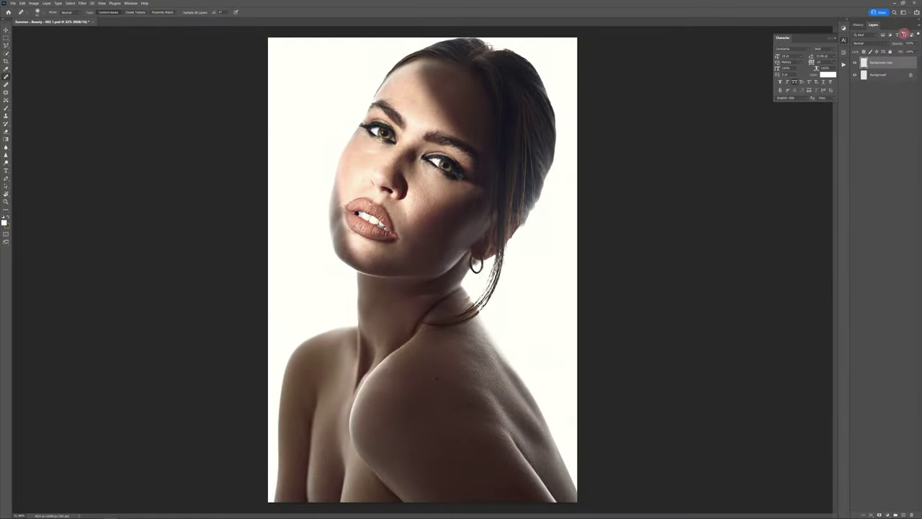
- Hide the Background layer and make the smoothed Background copy layer active
{"action": "left_click", "coordinate": [860, 76]}
{"action": "left_click", "coordinate": [787, 155]}
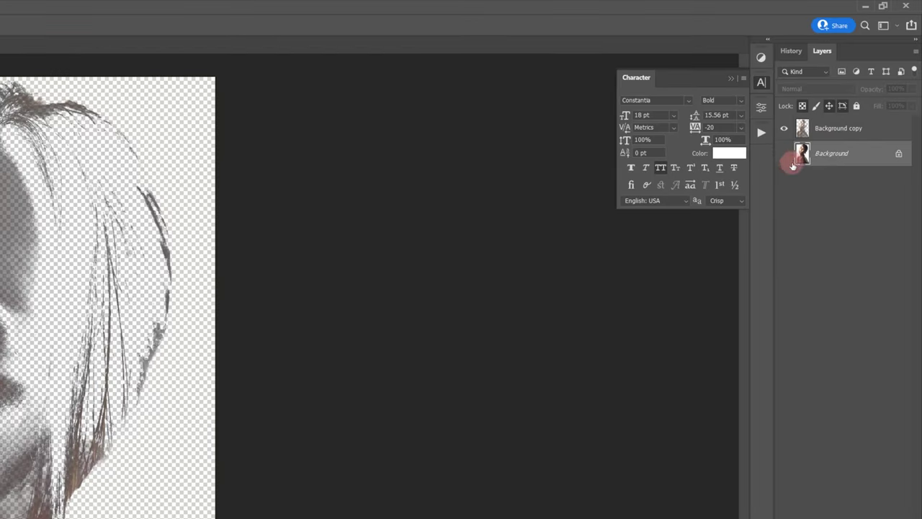
{"action": "left_click", "coordinate": [842, 127]}
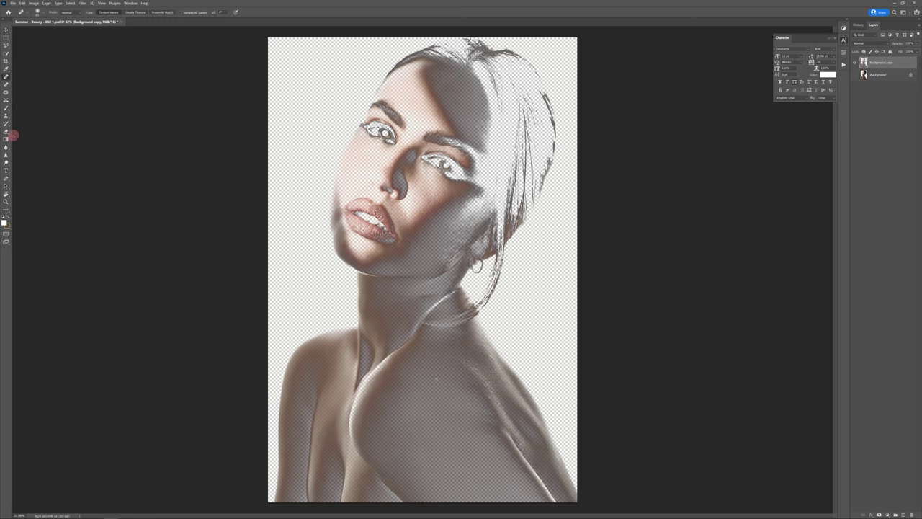
- Erase the smoothing from the eyes, eyebrows, lips and hair on the Background copy layer
{"action": "left_click", "coordinate": [6, 132]}
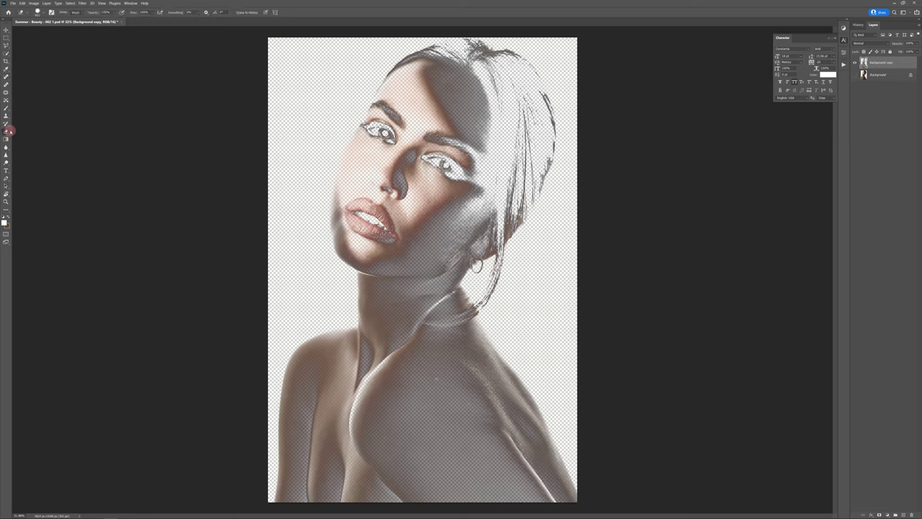
{"action": "mouse_move", "coordinate": [441, 137]}
{"action": "left_mouse_down"}
{"action": "mouse_move", "coordinate": [468, 156]}
{"action": "mouse_move", "coordinate": [448, 165]}
{"action": "mouse_move", "coordinate": [427, 157]}
{"action": "mouse_move", "coordinate": [460, 168]}
{"action": "left_mouse_up"}
{"action": "mouse_move", "coordinate": [379, 105]}
{"action": "left_mouse_down"}
{"action": "mouse_move", "coordinate": [410, 130]}
{"action": "mouse_move", "coordinate": [378, 135]}
{"action": "mouse_move", "coordinate": [386, 137]}
{"action": "left_mouse_up"}
{"action": "mouse_move", "coordinate": [376, 213]}
{"action": "left_mouse_down"}
{"action": "mouse_move", "coordinate": [353, 211]}
{"action": "mouse_move", "coordinate": [355, 226]}
{"action": "mouse_move", "coordinate": [375, 235]}
{"action": "mouse_move", "coordinate": [385, 216]}
{"action": "mouse_move", "coordinate": [375, 232]}
{"action": "left_mouse_up"}
{"action": "mouse_move", "coordinate": [542, 172]}
{"action": "left_mouse_down"}
{"action": "mouse_move", "coordinate": [526, 224]}
{"action": "mouse_move", "coordinate": [550, 149]}
{"action": "mouse_move", "coordinate": [505, 50]}
{"action": "mouse_move", "coordinate": [477, 31]}
{"action": "mouse_move", "coordinate": [392, 33]}
{"action": "mouse_move", "coordinate": [388, 44]}
{"action": "mouse_move", "coordinate": [413, 31]}
{"action": "mouse_move", "coordinate": [459, 35]}
{"action": "mouse_move", "coordinate": [503, 70]}
{"action": "mouse_move", "coordinate": [555, 187]}
{"action": "mouse_move", "coordinate": [533, 282]}
{"action": "mouse_move", "coordinate": [513, 258]}
{"action": "mouse_move", "coordinate": [473, 311]}
{"action": "left_mouse_up"}
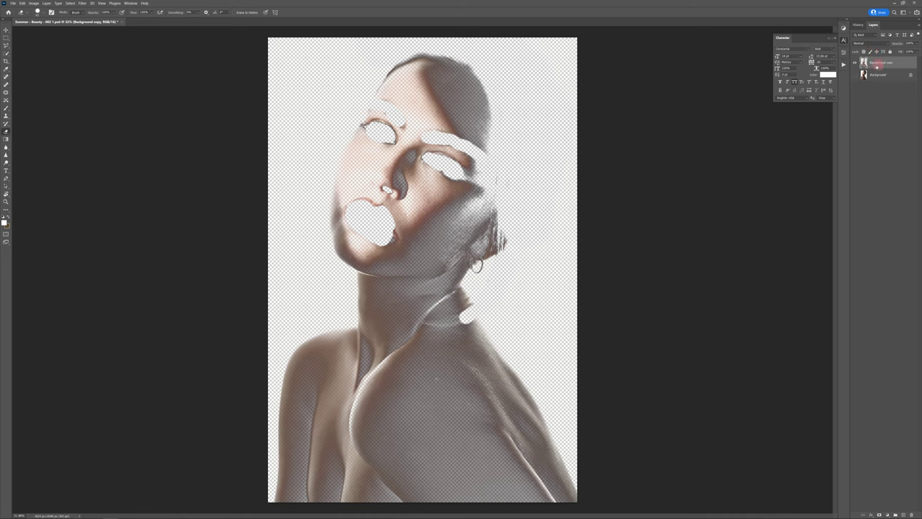
- Show the Background layer again and reduce the opacity of the smoothed copy above it
{"action": "left_click", "coordinate": [855, 75]}
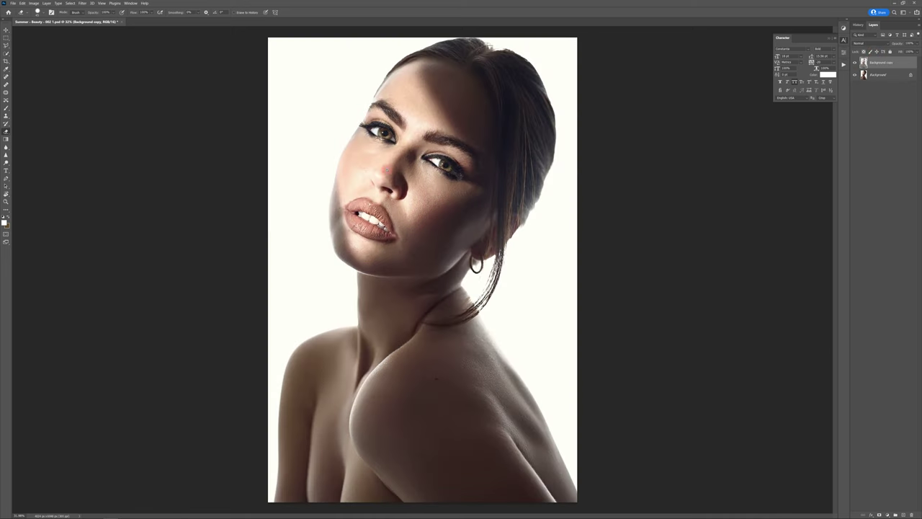
{"action": "scroll", "coordinate": [387, 170], "scroll_direction": "up", "scroll_amount": 3}
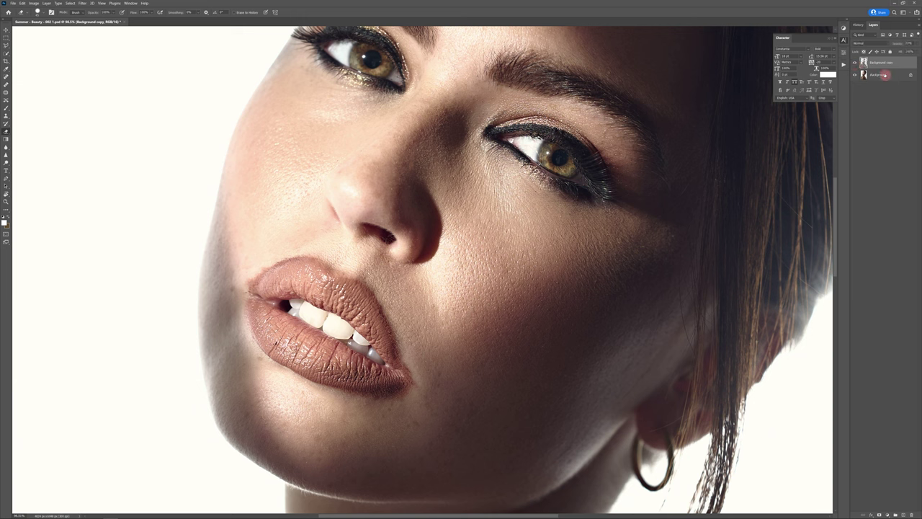
- Flatten the image into a single Background layer
{"action": "right_click", "coordinate": [882, 80]}
{"action": "left_click", "coordinate": [890, 144]}
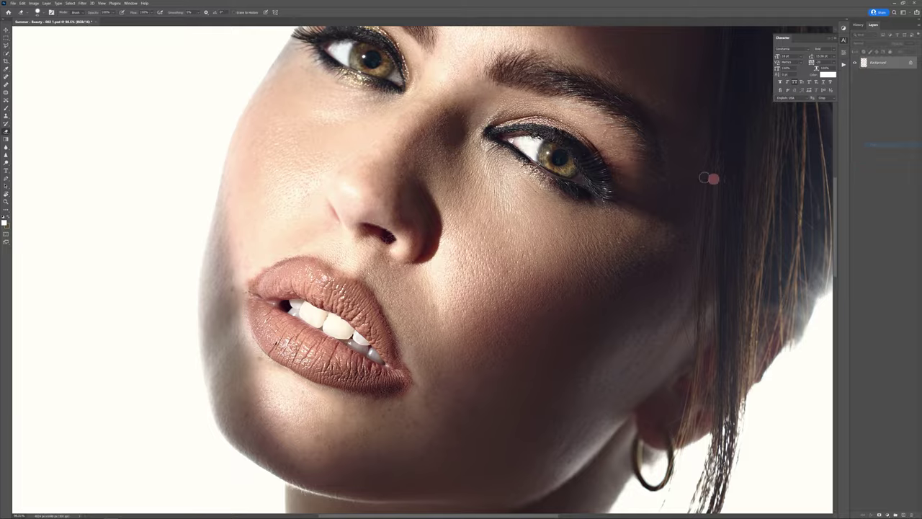
- View the whole portrait at its initial history snapshot to compare it with the retouched version
{"action": "key", "text": "ctrl+0"}
{"action": "key", "text": "ctrl+minus"}
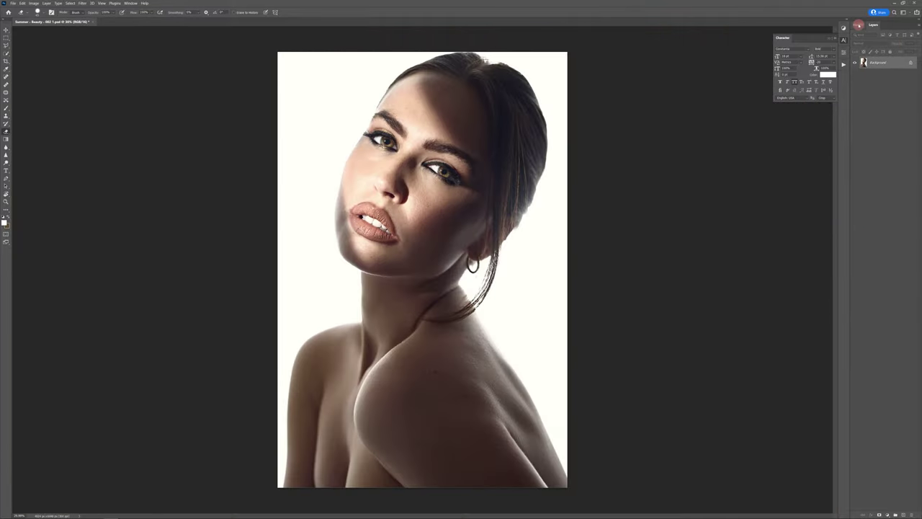
{"action": "left_click", "coordinate": [859, 25]}
{"action": "left_click", "coordinate": [876, 36]}
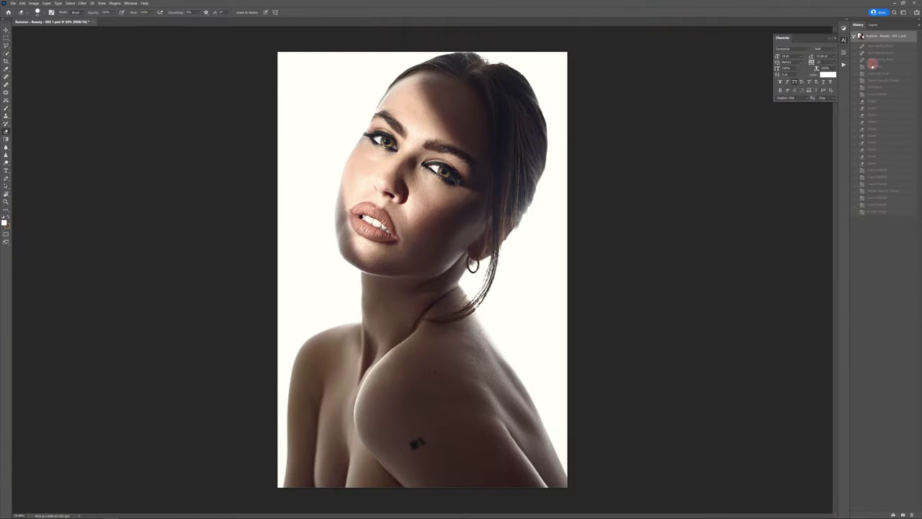
- Compare the face up close at its initial history snapshot with the flattened state, ending on the flattened state
{"action": "left_click", "coordinate": [881, 212]}
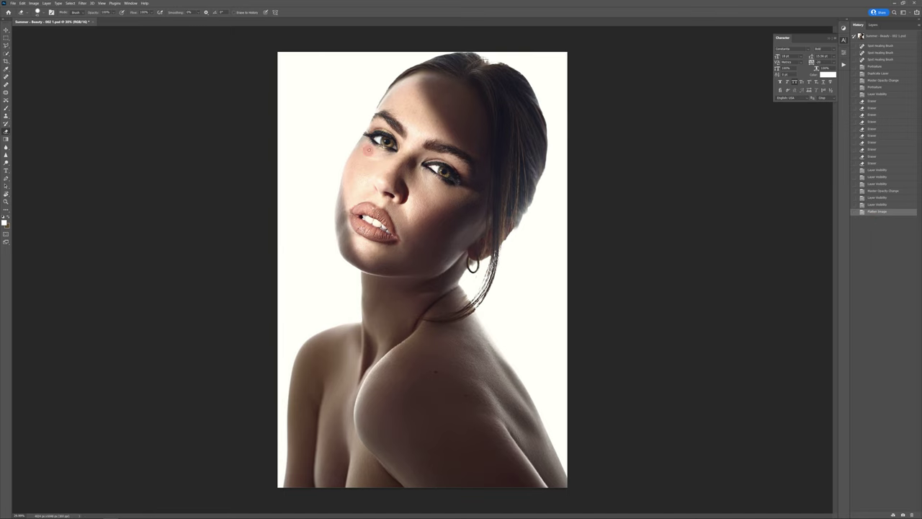
{"action": "scroll", "coordinate": [369, 147], "scroll_direction": "up", "scroll_amount": 5}
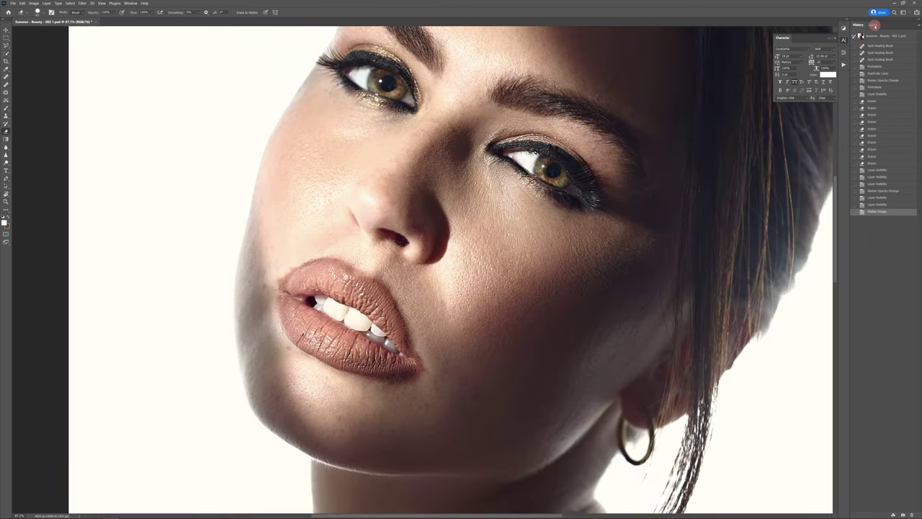
{"action": "left_click", "coordinate": [878, 36]}
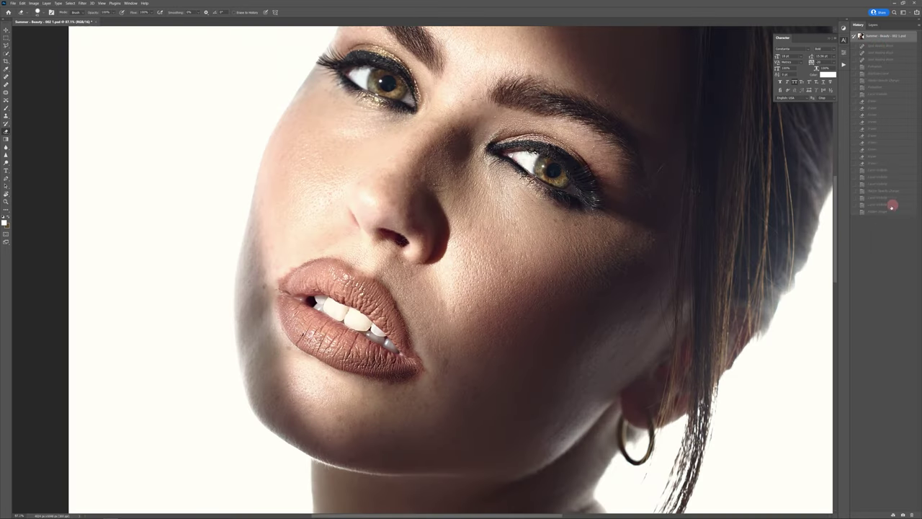
{"action": "left_click", "coordinate": [883, 213]}
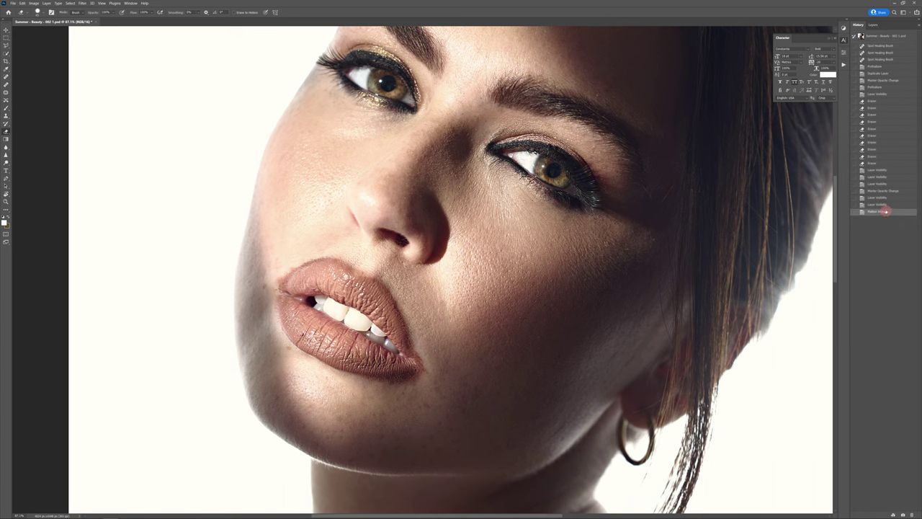
- Run the Dodge / Burn action on the flattened portrait and select the resulting Dodge layer
{"action": "left_click", "coordinate": [874, 26]}
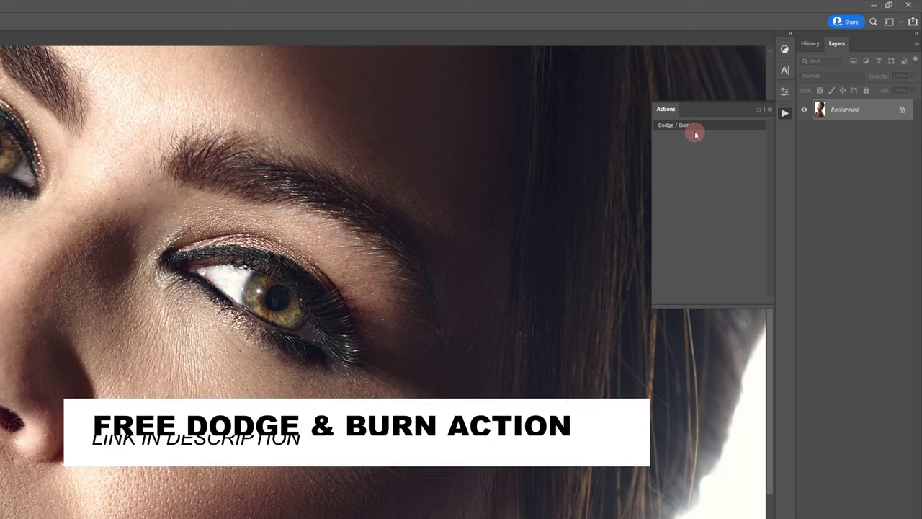
{"action": "left_click", "coordinate": [693, 126]}
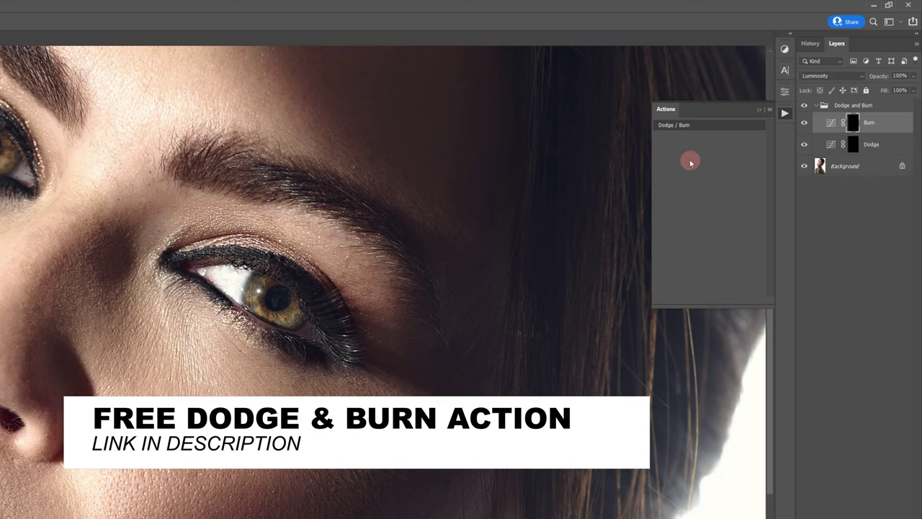
{"action": "left_click", "coordinate": [859, 147]}
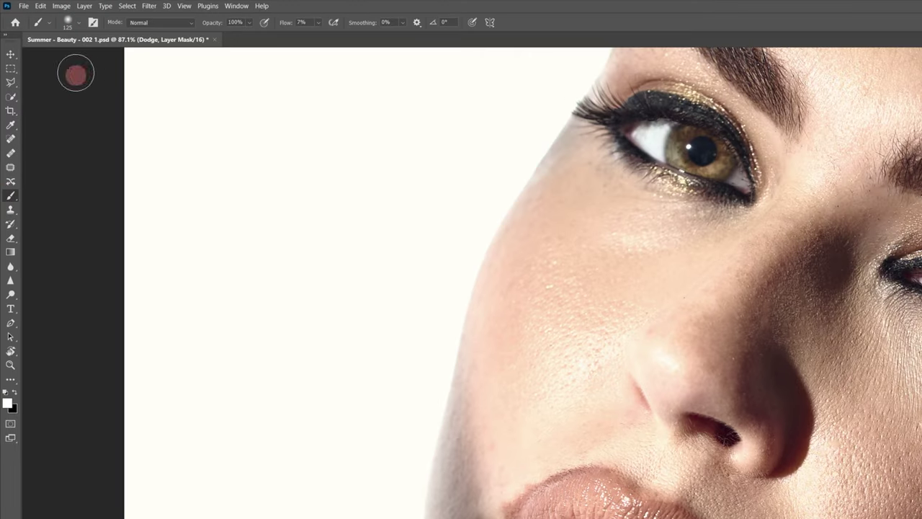
- Lighten dark spots around the nose, mouth and chin on the Dodge mask using a soft brush with 0% hardness and 7% flow
{"action": "left_click", "coordinate": [78, 22]}
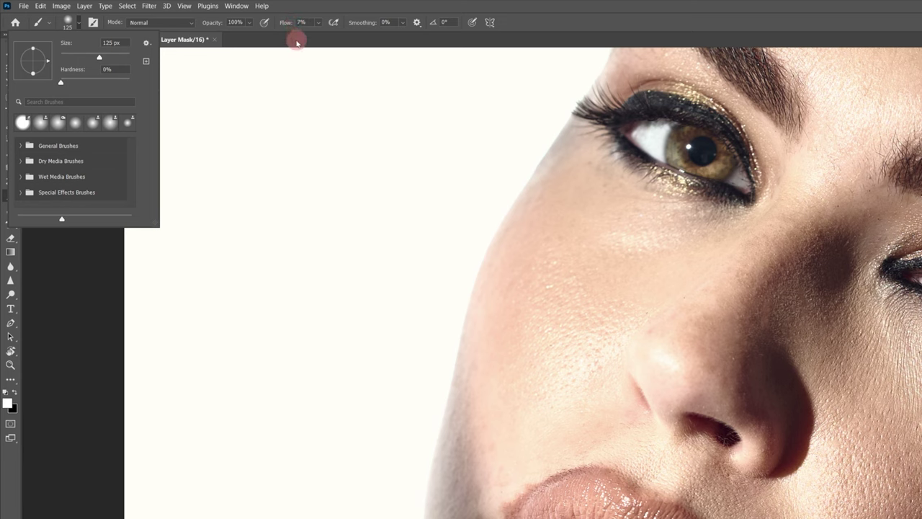
{"action": "left_click", "coordinate": [738, 15]}
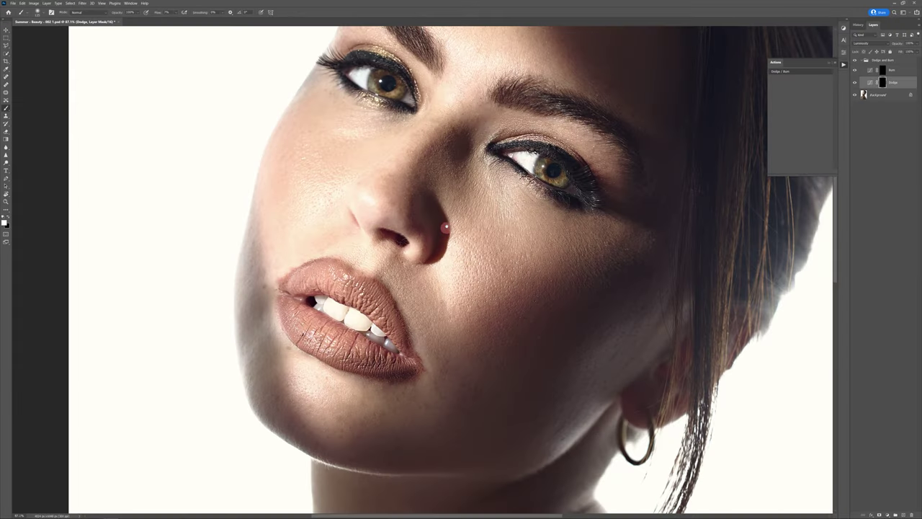
{"action": "left_click_drag", "start_coordinate": [443, 190], "coordinate": [426, 225]}
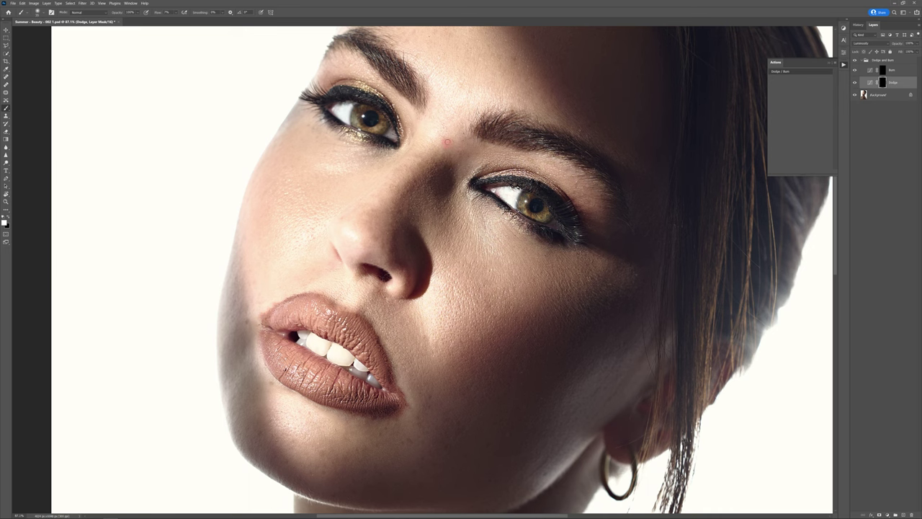
{"action": "scroll", "coordinate": [463, 187], "scroll_direction": "down", "scroll_amount": 6}
{"action": "scroll", "coordinate": [463, 186], "scroll_direction": "left", "scroll_amount": 1}
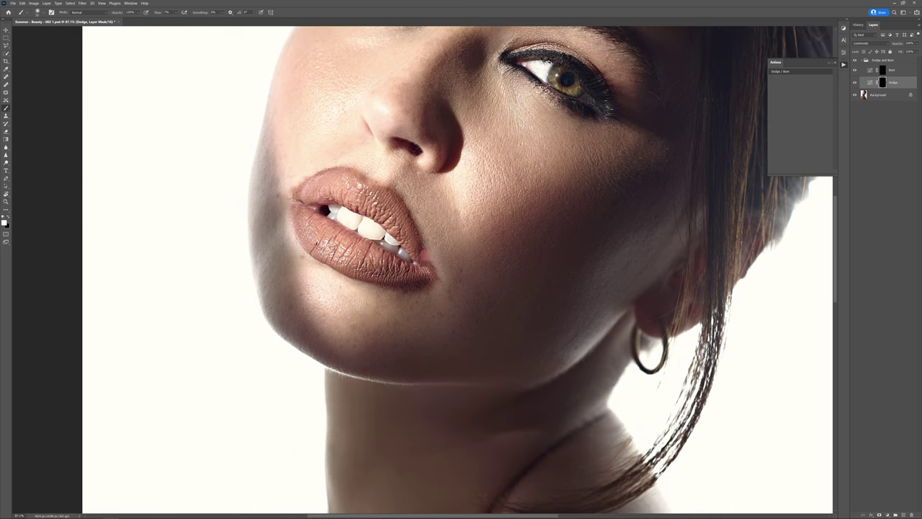
{"action": "left_click_drag", "start_coordinate": [483, 283], "coordinate": [449, 214]}
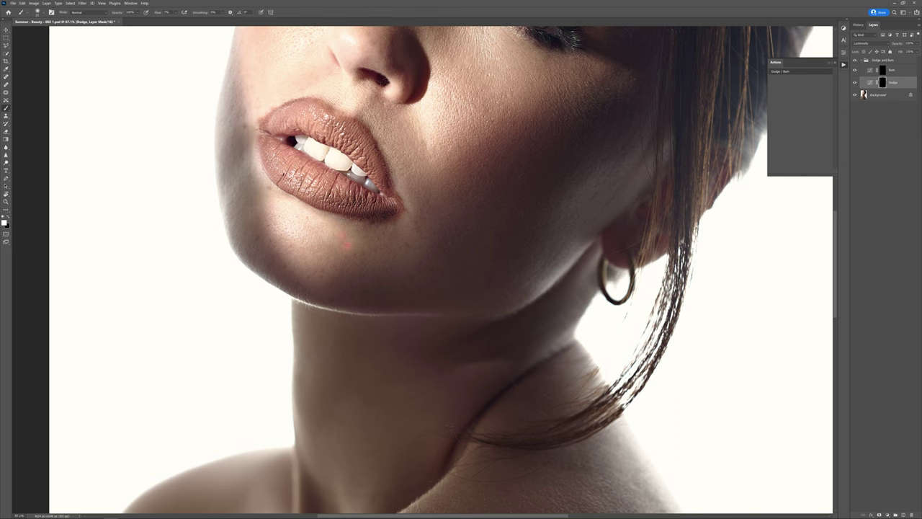
{"action": "left_click_drag", "start_coordinate": [309, 188], "coordinate": [395, 300]}
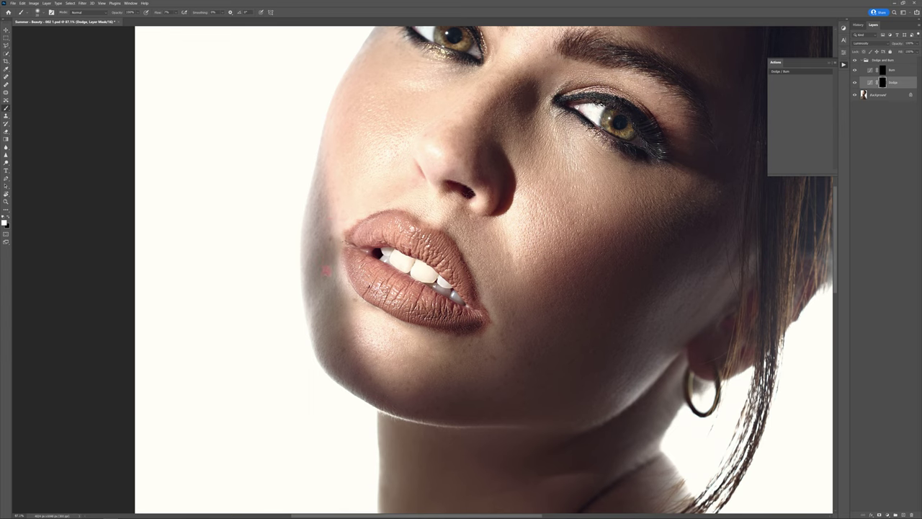
- Examine the cheeks, nose, forehead and jaw for small dark spots and uneven patches to lighten
{"action": "scroll", "coordinate": [332, 208], "scroll_direction": "up", "scroll_amount": 4}
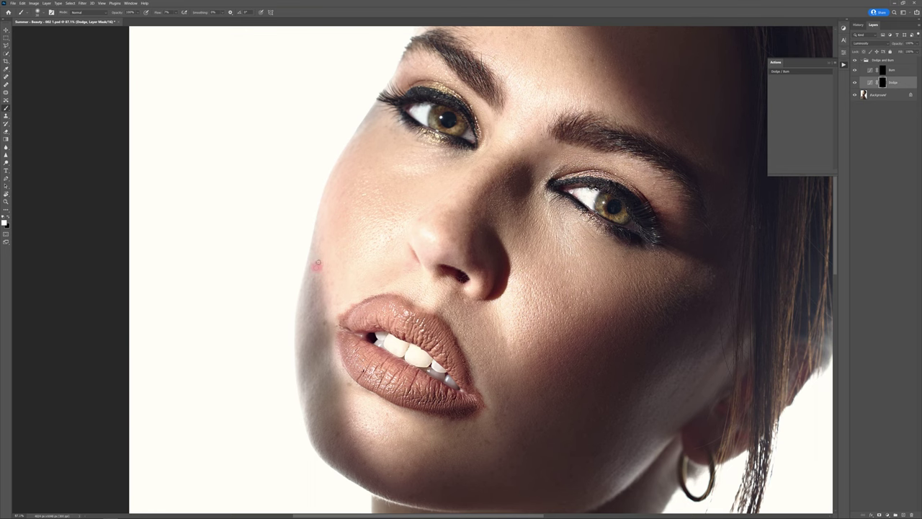
{"action": "scroll", "coordinate": [440, 154], "scroll_direction": "right", "scroll_amount": 2}
{"action": "scroll", "coordinate": [441, 153], "scroll_direction": "up", "scroll_amount": 1}
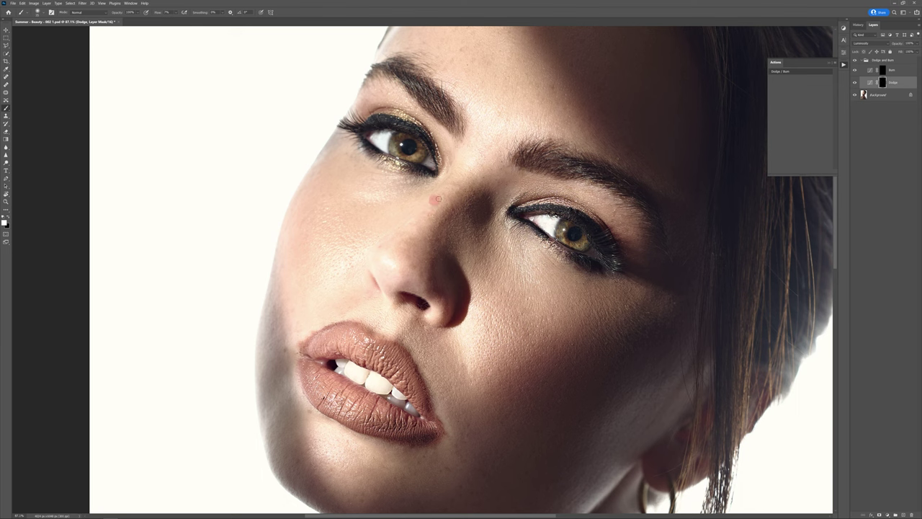
{"action": "scroll", "coordinate": [430, 261], "scroll_direction": "down", "scroll_amount": 2}
{"action": "scroll", "coordinate": [430, 260], "scroll_direction": "left", "scroll_amount": 1}
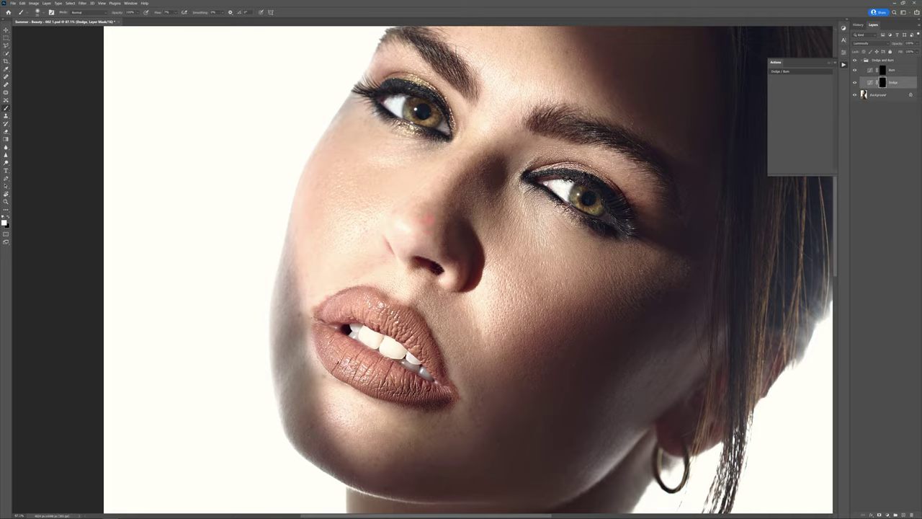
{"action": "scroll", "coordinate": [424, 226], "scroll_direction": "up", "scroll_amount": 7}
{"action": "scroll", "coordinate": [425, 226], "scroll_direction": "right", "scroll_amount": 4}
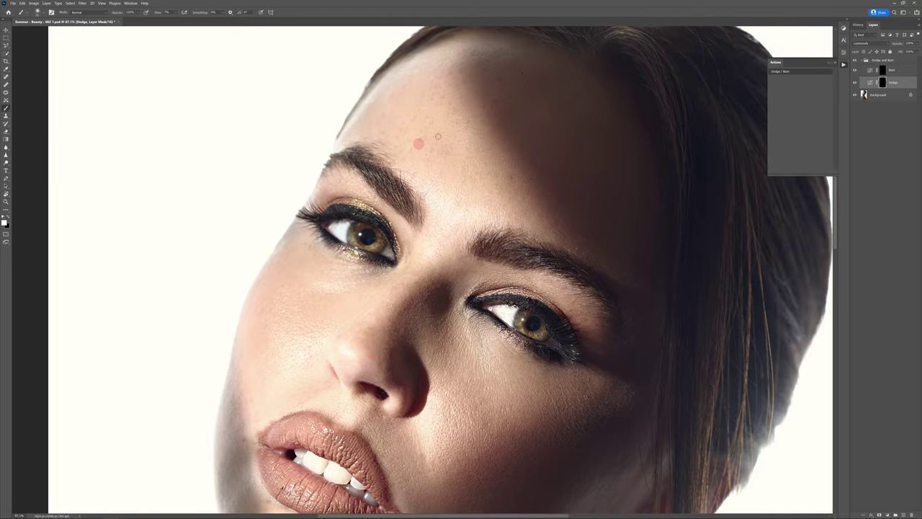
{"action": "scroll", "coordinate": [408, 150], "scroll_direction": "up", "scroll_amount": 5}
{"action": "scroll", "coordinate": [408, 150], "scroll_direction": "right", "scroll_amount": 2}
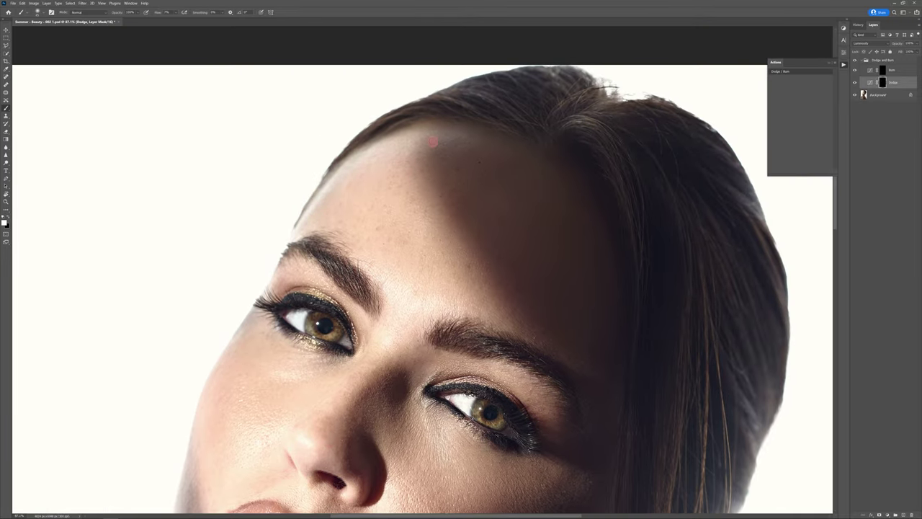
{"action": "scroll", "coordinate": [486, 148], "scroll_direction": "down", "scroll_amount": 16}
{"action": "scroll", "coordinate": [486, 149], "scroll_direction": "right", "scroll_amount": 3}
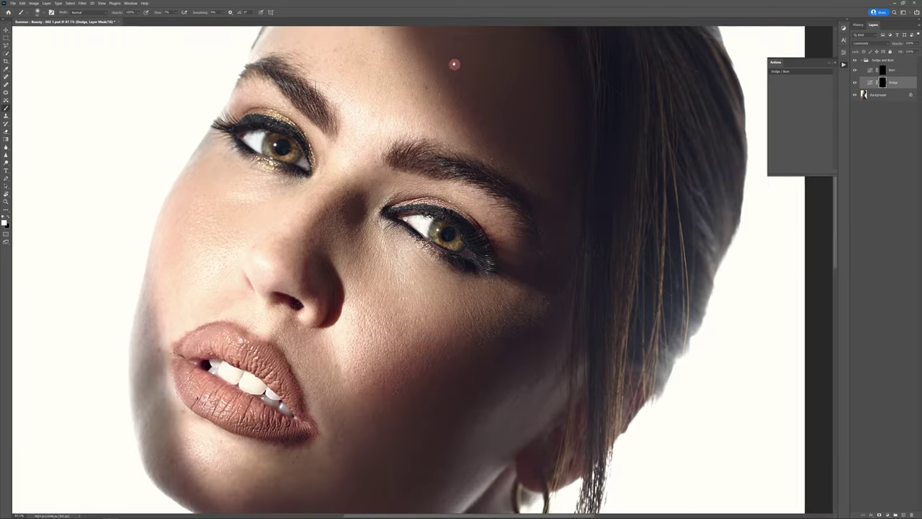
{"action": "scroll", "coordinate": [453, 62], "scroll_direction": "left", "scroll_amount": 4}
{"action": "scroll", "coordinate": [472, 191], "scroll_direction": "down", "scroll_amount": 1}
{"action": "scroll", "coordinate": [472, 192], "scroll_direction": "left", "scroll_amount": 1}
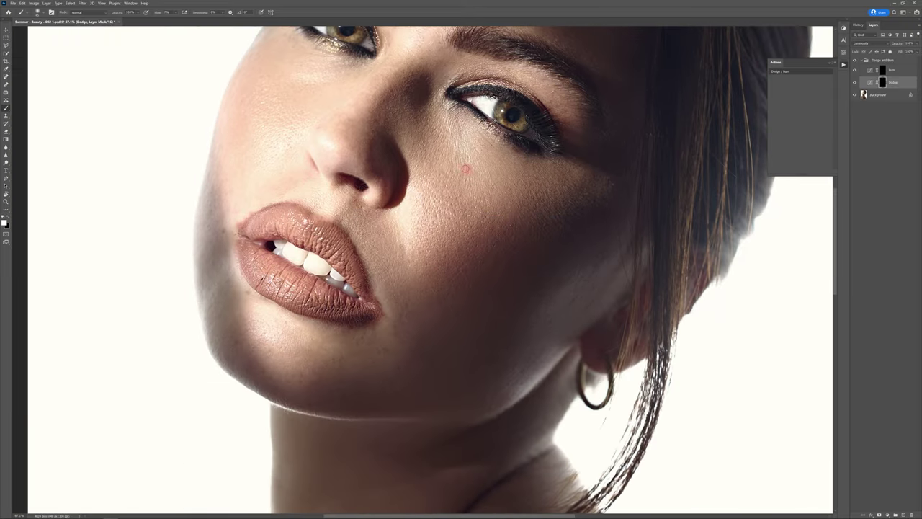
{"action": "scroll", "coordinate": [427, 258], "scroll_direction": "down", "scroll_amount": 4}
{"action": "scroll", "coordinate": [428, 258], "scroll_direction": "left", "scroll_amount": 3}
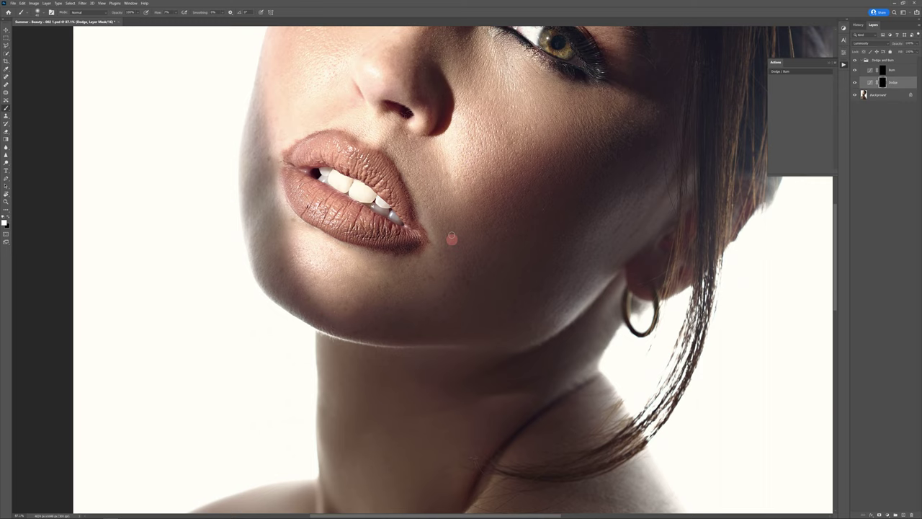
- Lighten the small dark spots on the chin and upper neck through the Dodge layer mask
{"action": "left_click_drag", "start_coordinate": [398, 250], "coordinate": [477, 200]}
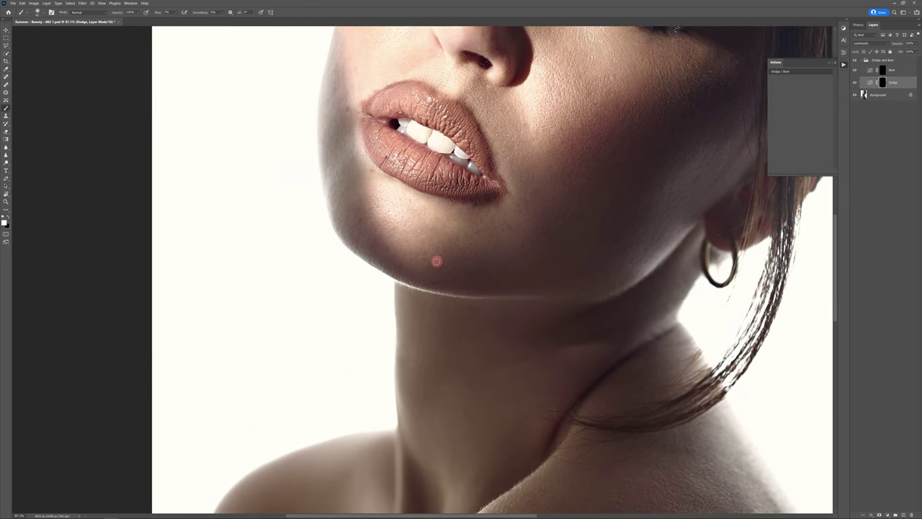
{"action": "left_click_drag", "start_coordinate": [496, 253], "coordinate": [434, 225]}
{"action": "mouse_move", "coordinate": [516, 234]}
{"action": "left_mouse_down"}
{"action": "mouse_move", "coordinate": [493, 148]}
{"action": "mouse_move", "coordinate": [498, 163]}
{"action": "left_mouse_up"}
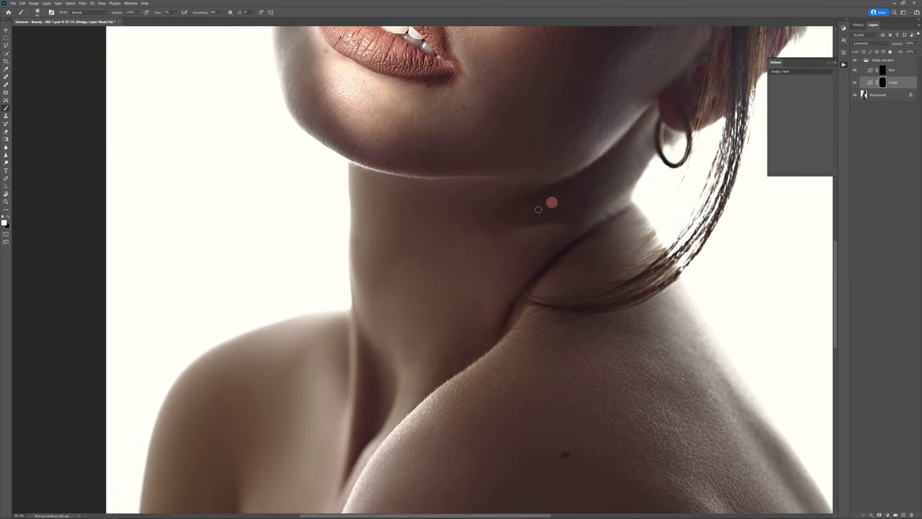
{"action": "scroll", "coordinate": [479, 173], "scroll_direction": "up", "scroll_amount": 5}
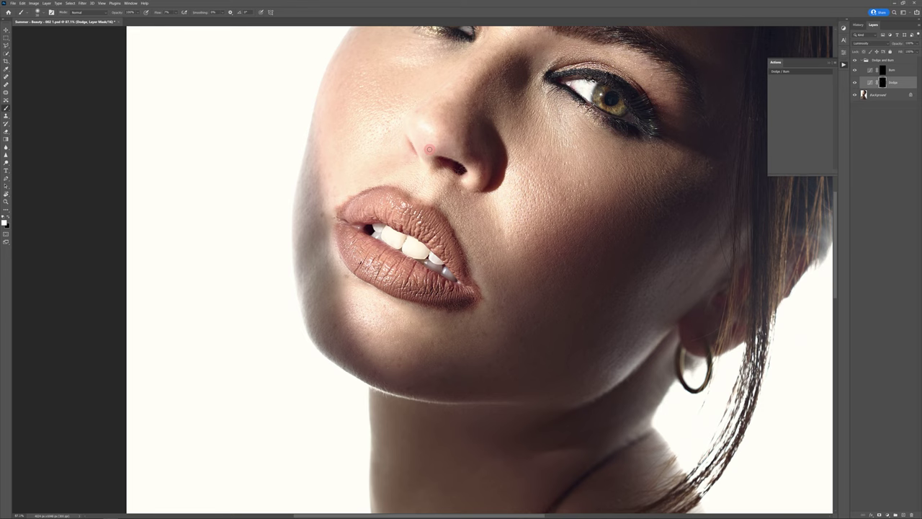
- Toggle the Dodge and Burn group's visibility to compare the face with and without the dodging
{"action": "key", "text": "ctrl+minus"}
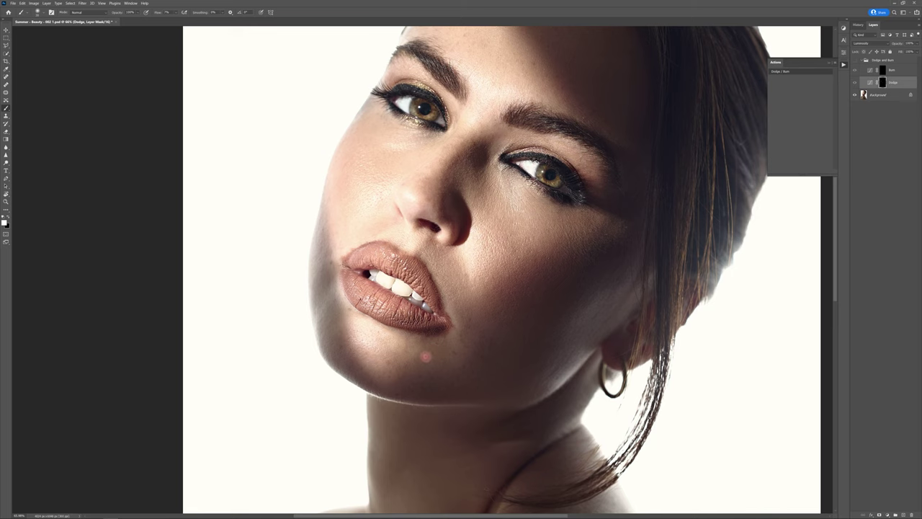
{"action": "left_click", "coordinate": [857, 60]}
- Lighten the remaining dark spots on the forehead, cheek and around the mouth through the Dodge layer mask
{"action": "scroll", "coordinate": [518, 72], "scroll_direction": "up", "scroll_amount": 5}
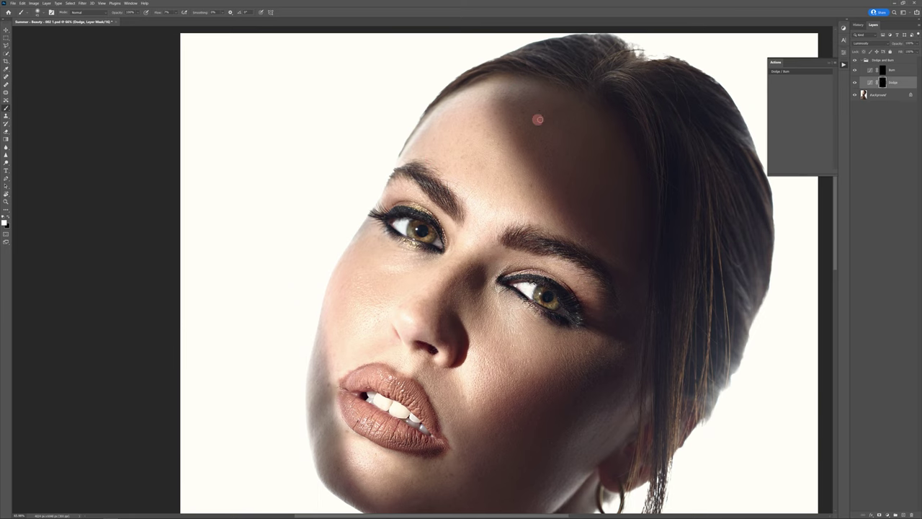
{"action": "scroll", "coordinate": [570, 174], "scroll_direction": "down", "scroll_amount": 5}
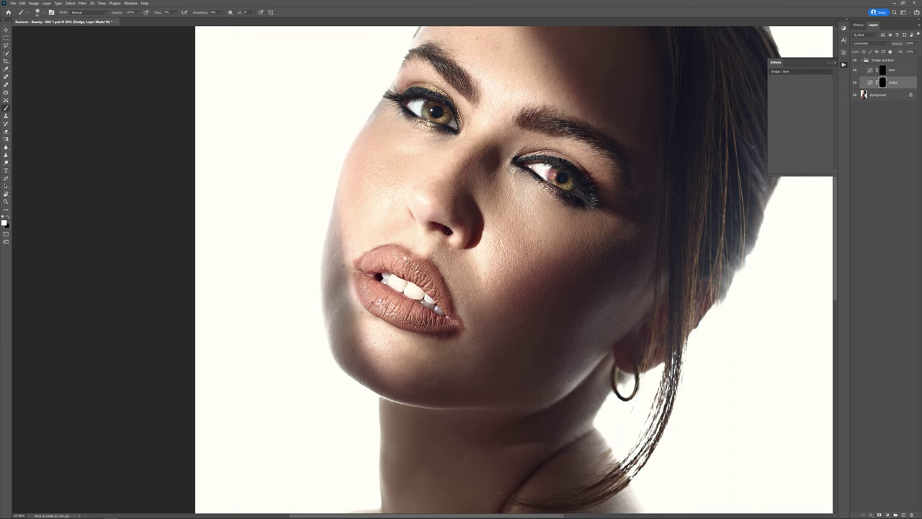
{"action": "scroll", "coordinate": [528, 263], "scroll_direction": "down", "scroll_amount": 3}
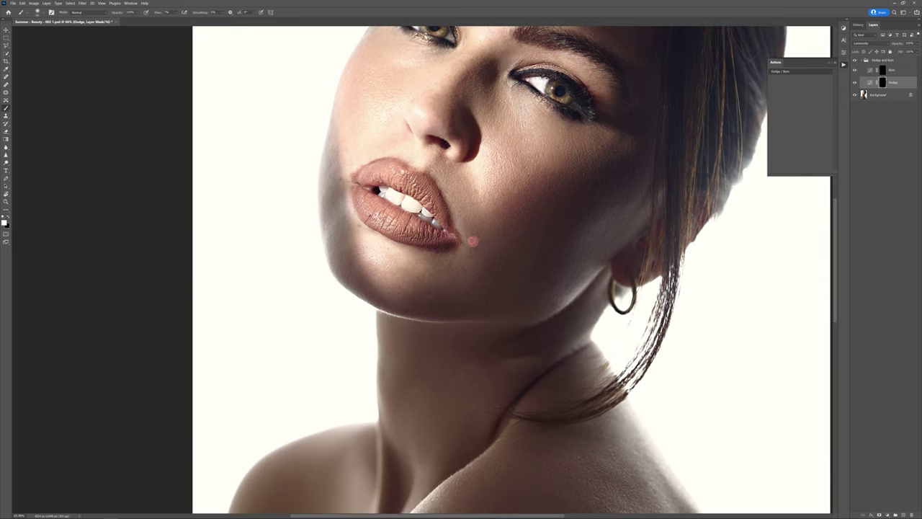
{"action": "scroll", "coordinate": [486, 241], "scroll_direction": "down", "scroll_amount": 2}
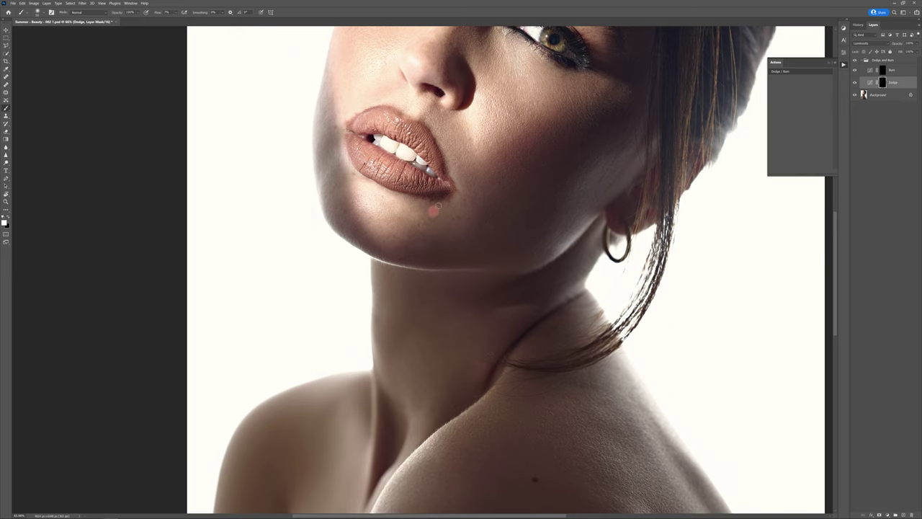
{"action": "scroll", "coordinate": [410, 209], "scroll_direction": "down", "scroll_amount": 2}
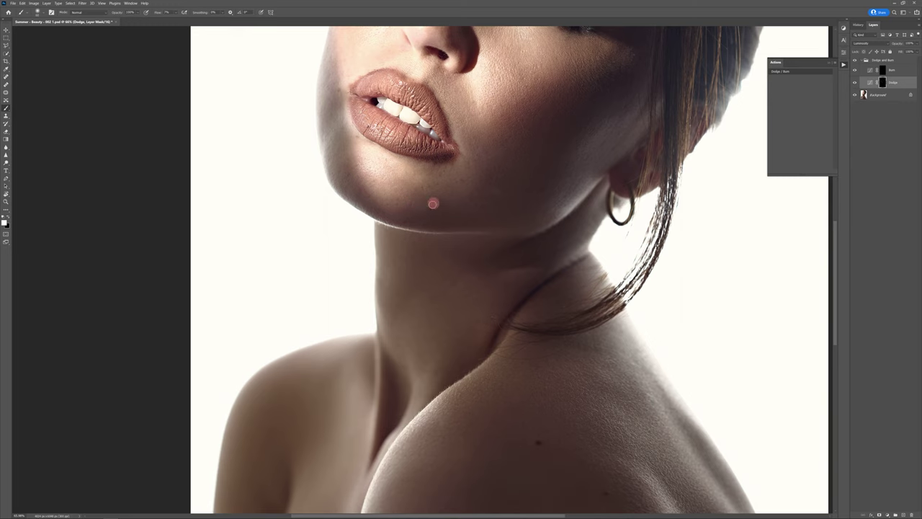
- Examine the neck, shoulders, chest and back for dark patches, finishing with the whole portrait in view
{"action": "scroll", "coordinate": [508, 125], "scroll_direction": "down", "scroll_amount": 4}
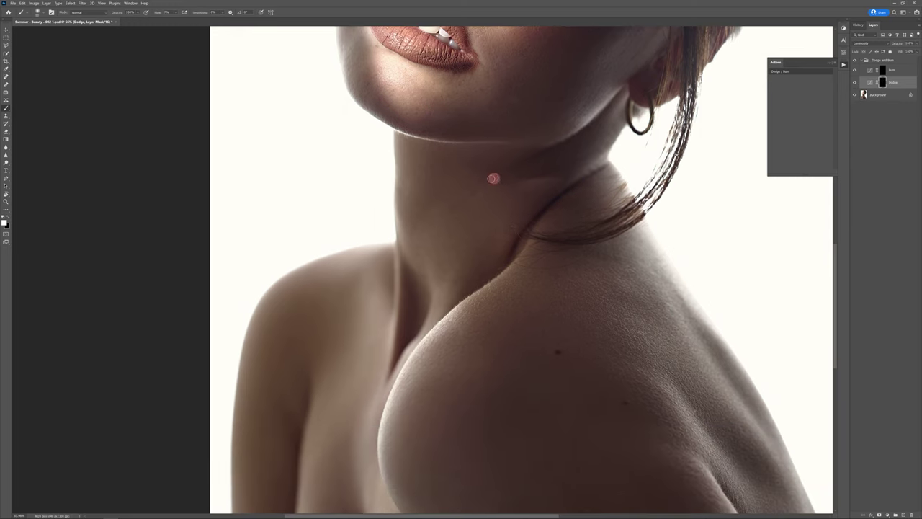
{"action": "scroll", "coordinate": [487, 122], "scroll_direction": "down", "scroll_amount": 1}
{"action": "scroll", "coordinate": [486, 112], "scroll_direction": "down", "scroll_amount": 8}
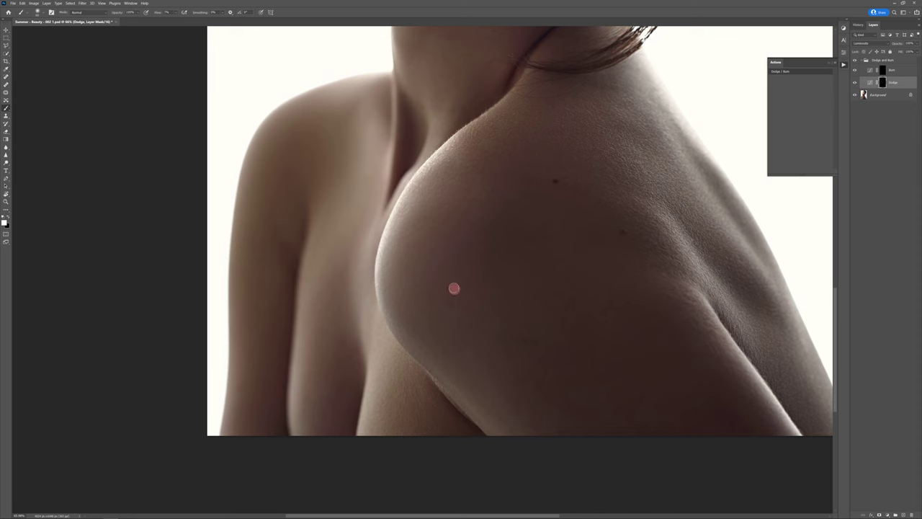
{"action": "scroll", "coordinate": [420, 370], "scroll_direction": "up", "scroll_amount": 6}
{"action": "scroll", "coordinate": [423, 273], "scroll_direction": "right", "scroll_amount": 4}
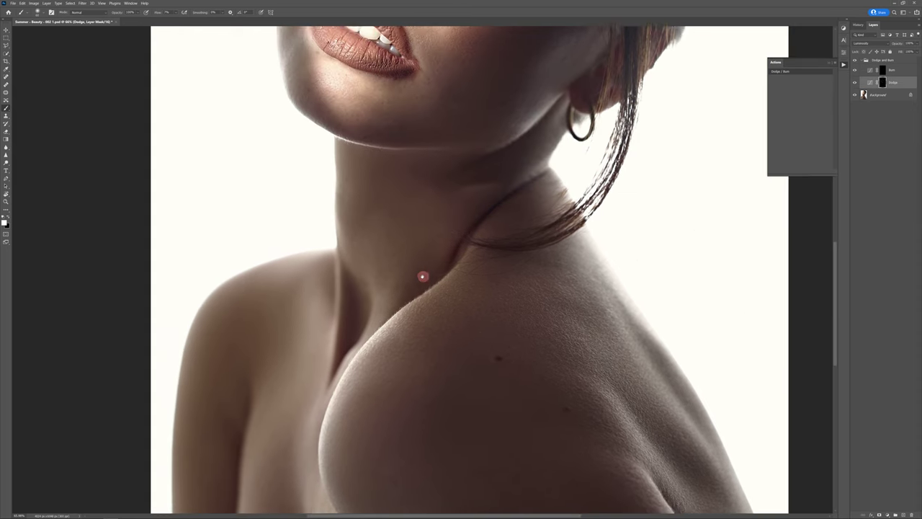
{"action": "scroll", "coordinate": [532, 278], "scroll_direction": "up", "scroll_amount": 4}
{"action": "scroll", "coordinate": [531, 277], "scroll_direction": "left", "scroll_amount": 1}
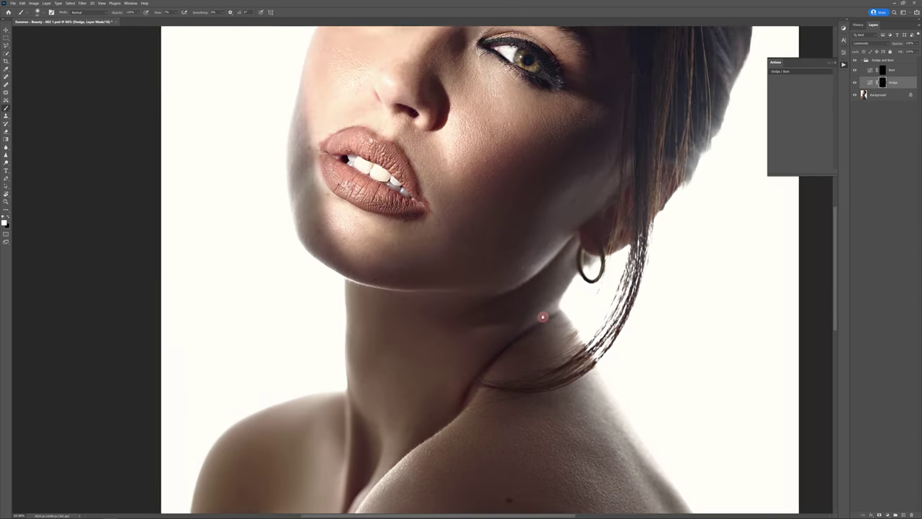
{"action": "scroll", "coordinate": [541, 200], "scroll_direction": "down", "scroll_amount": 5}
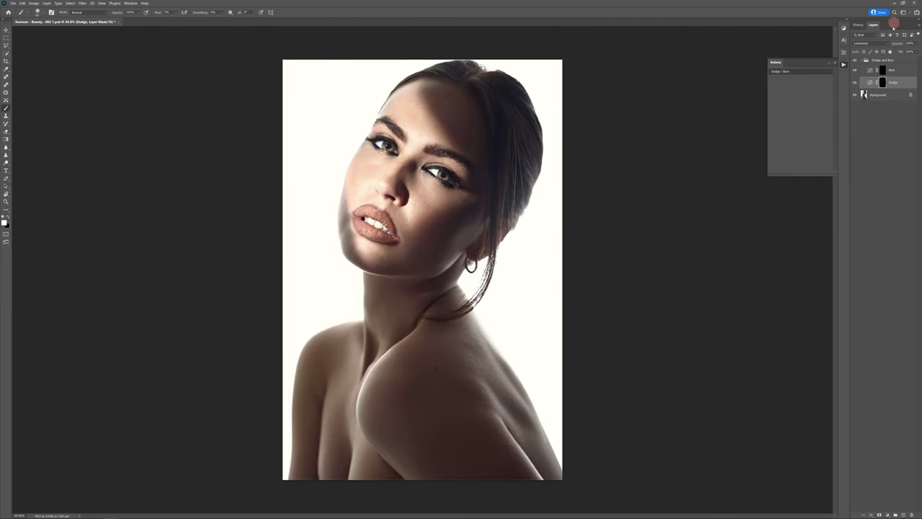
- Toggle the Dodge and Burn group to compare the whole portrait, and flatten the image into a single Background layer
{"action": "left_click", "coordinate": [663, 146]}
{"action": "left_click", "coordinate": [856, 61]}
{"action": "key", "text": "ctrl+z"}
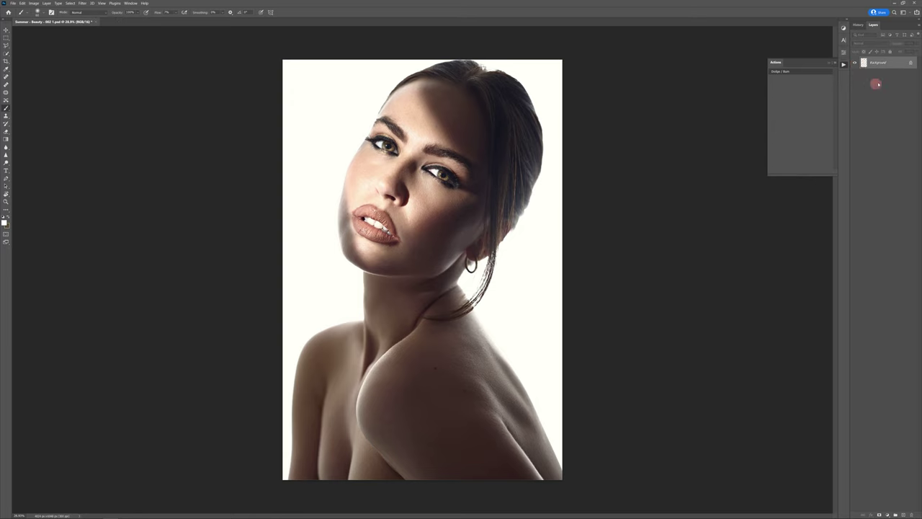